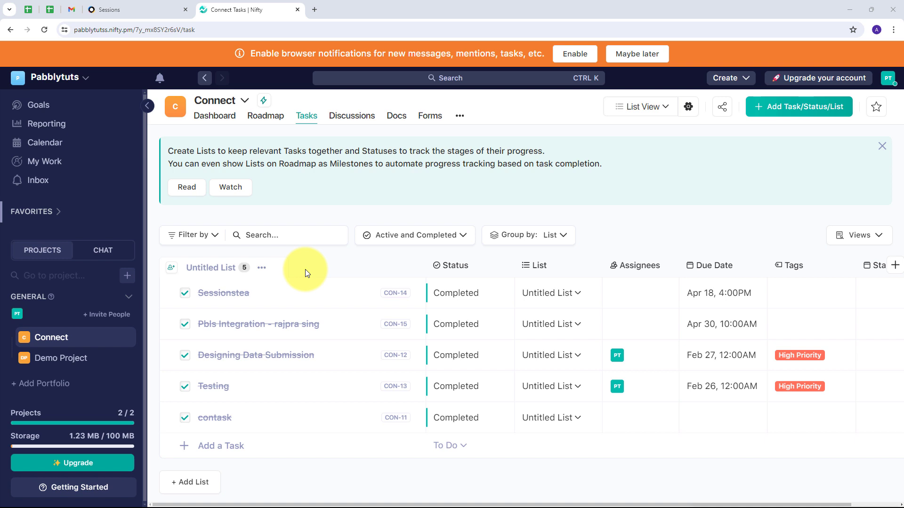
# Switch to the Sessions overview showing today's 12:00–12:45 PM Connect Integration session
pyautogui.click(109, 9)
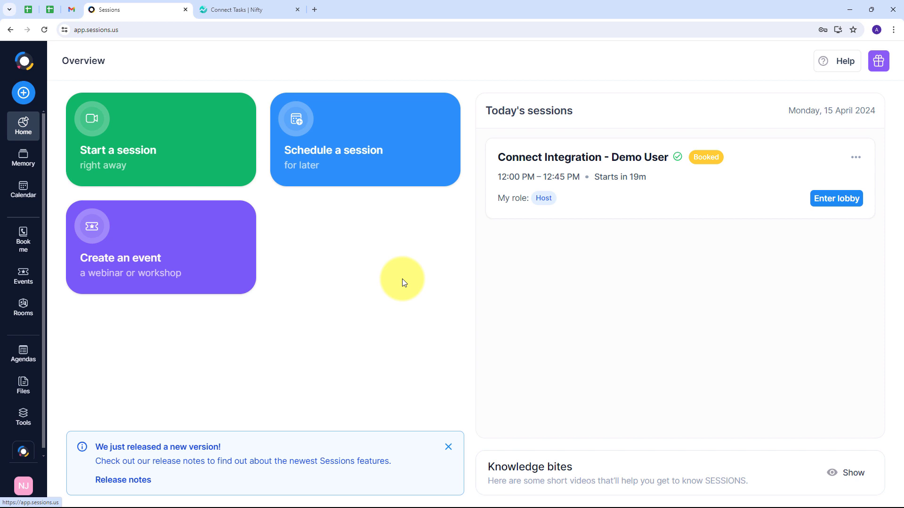
# Return to the Nifty Connect task list after a glance at Sessions, then start a new browser tab
pyautogui.click(246, 9)
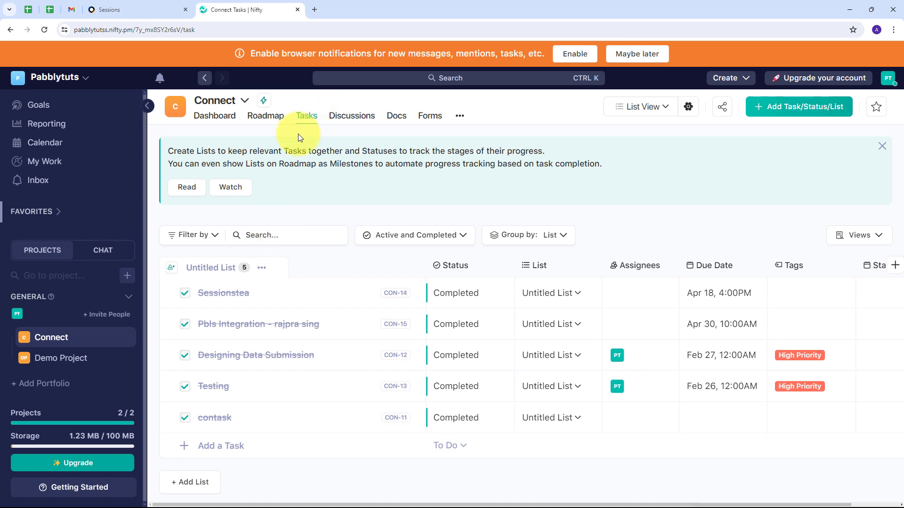
pyautogui.click(128, 2)
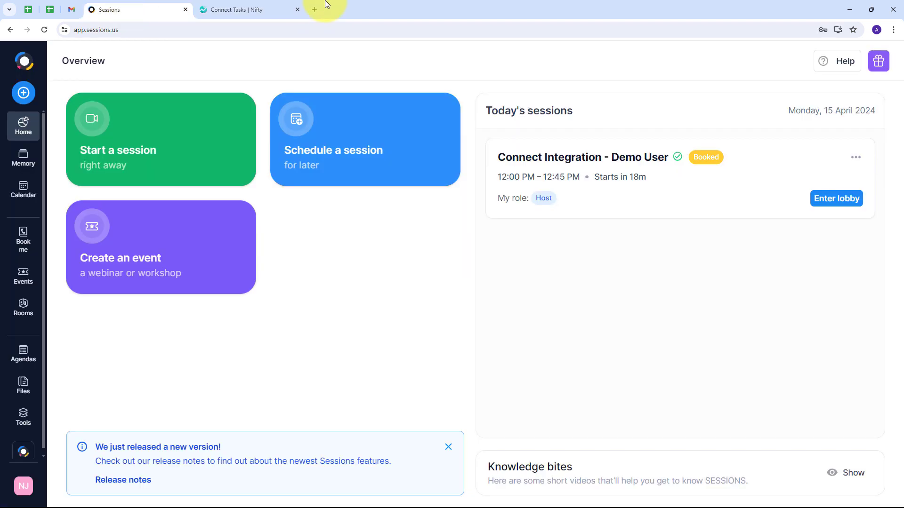
pyautogui.click(267, 11)
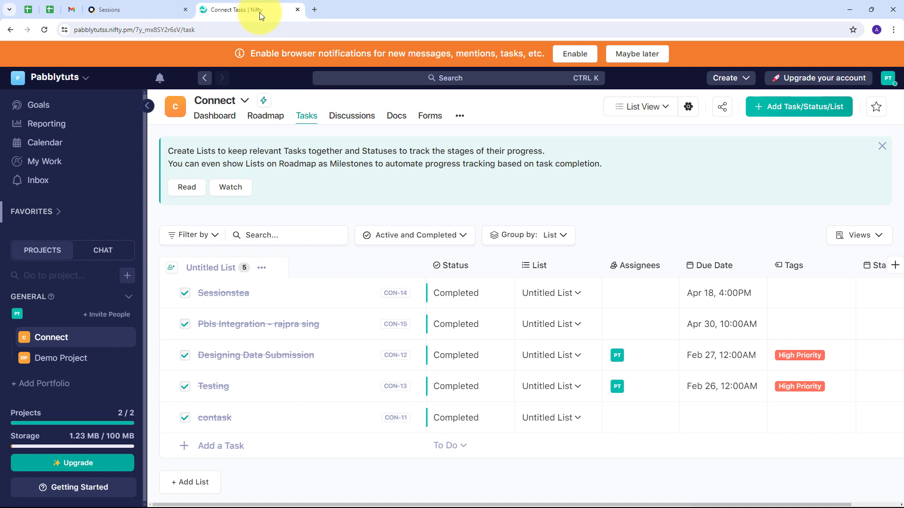
pyautogui.click(316, 11)
# Load pabbly.com in the new tab and sign in to the Pabbly account
pyautogui.write('pabbly.com/')
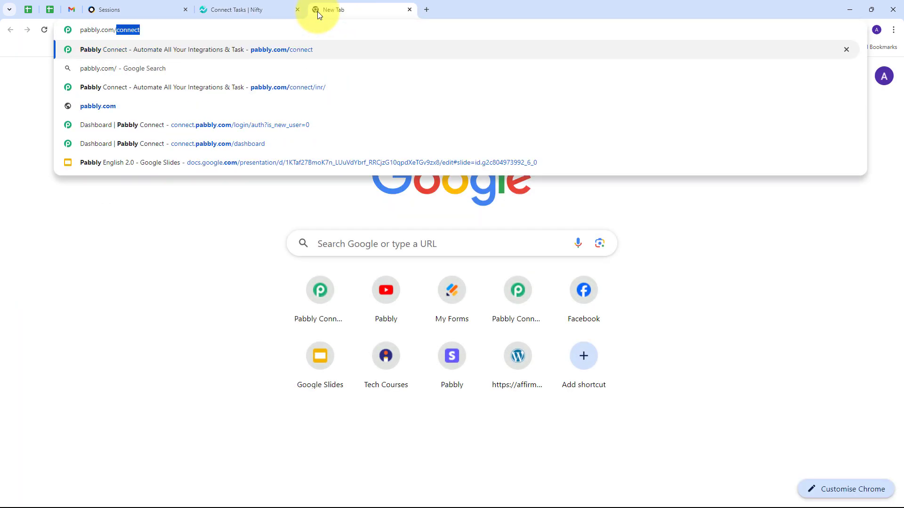
pyautogui.press('Return')
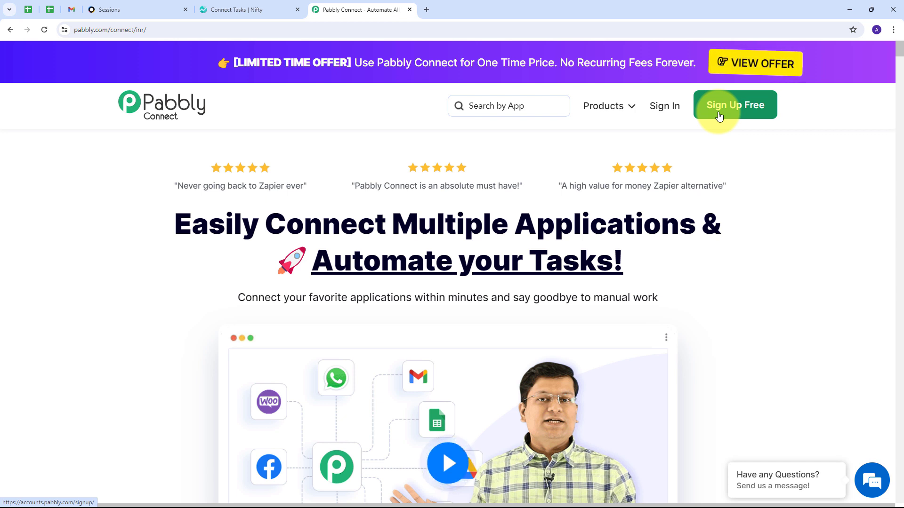
pyautogui.click(663, 109)
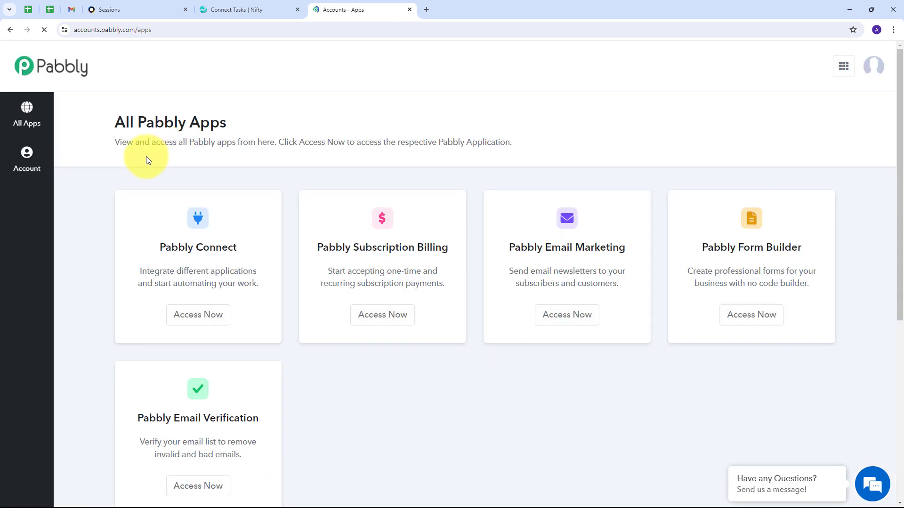
# Launch Pabbly Connect from the All Pabbly Apps page to reach its dashboard
pyautogui.scroll(-1, 121, 155)
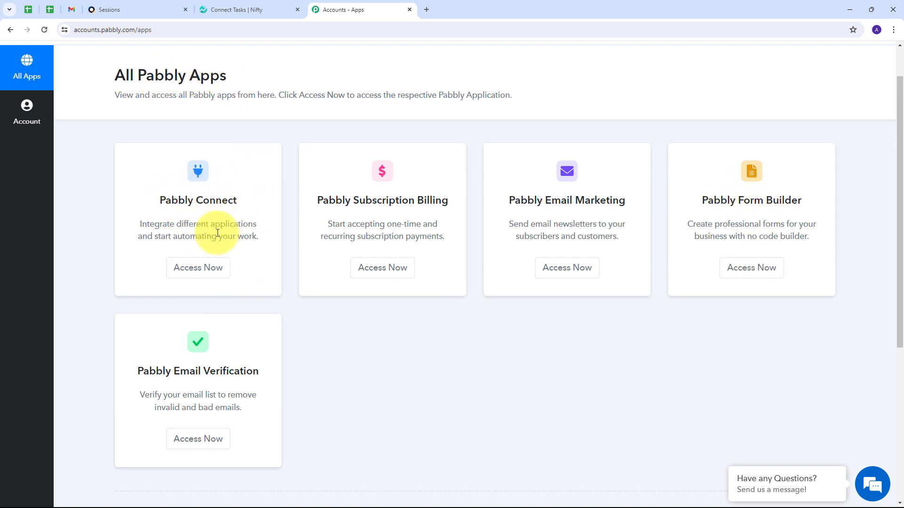
pyautogui.click(201, 269)
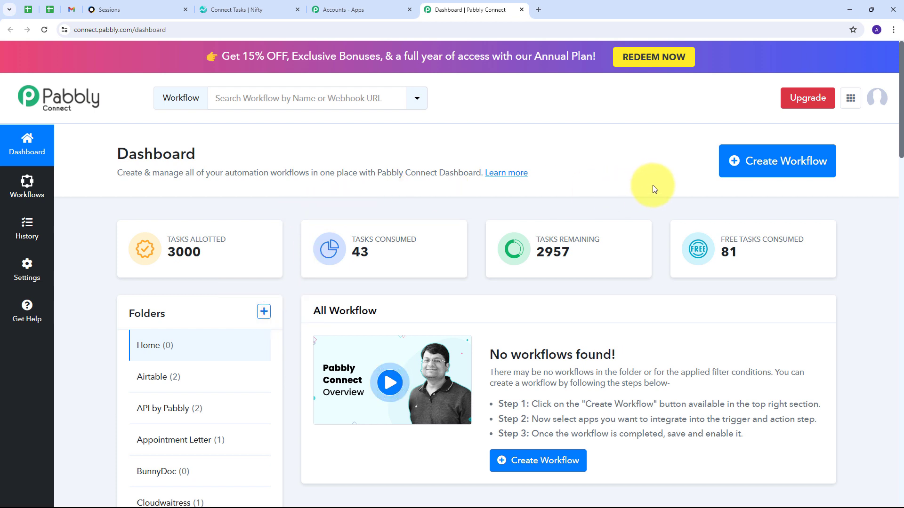
# Create the workflow 'Create Nifty PM Task For Sessions Booking' in the Home folder
pyautogui.click(765, 163)
pyautogui.click(389, 251)
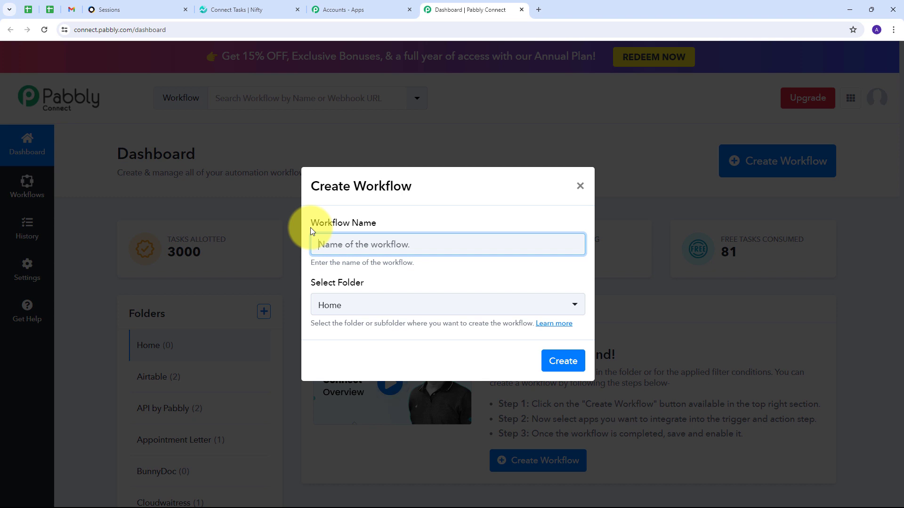
pyautogui.write('Create Nifty PM Task For Sessions Booking')
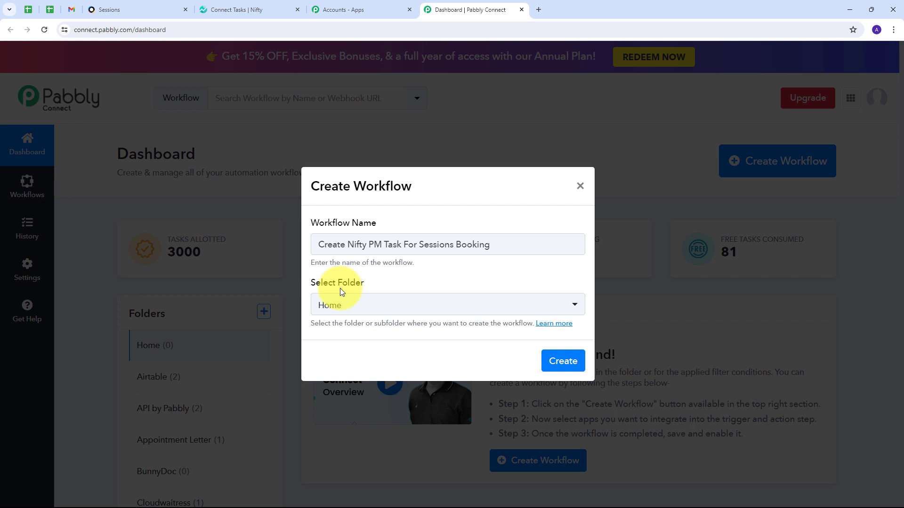
pyautogui.click(420, 309)
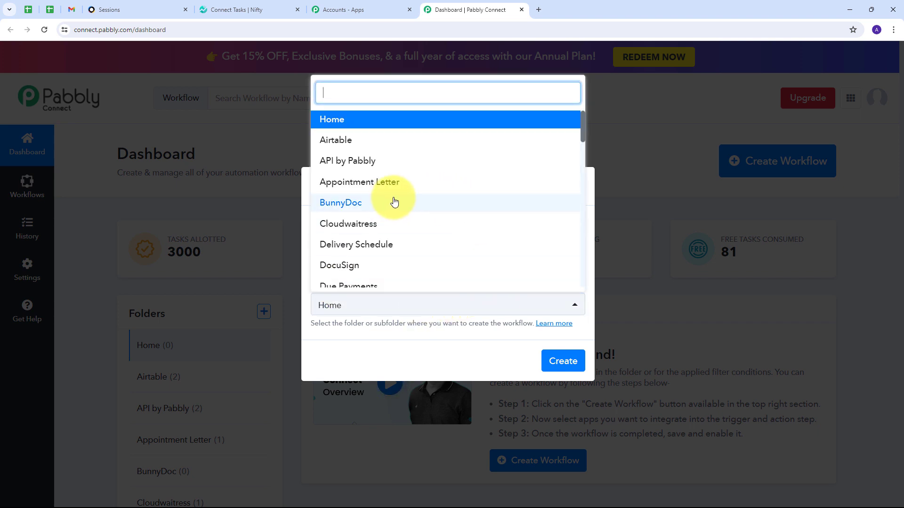
pyautogui.scroll(-5, 393, 197)
pyautogui.scroll(-10, 394, 201)
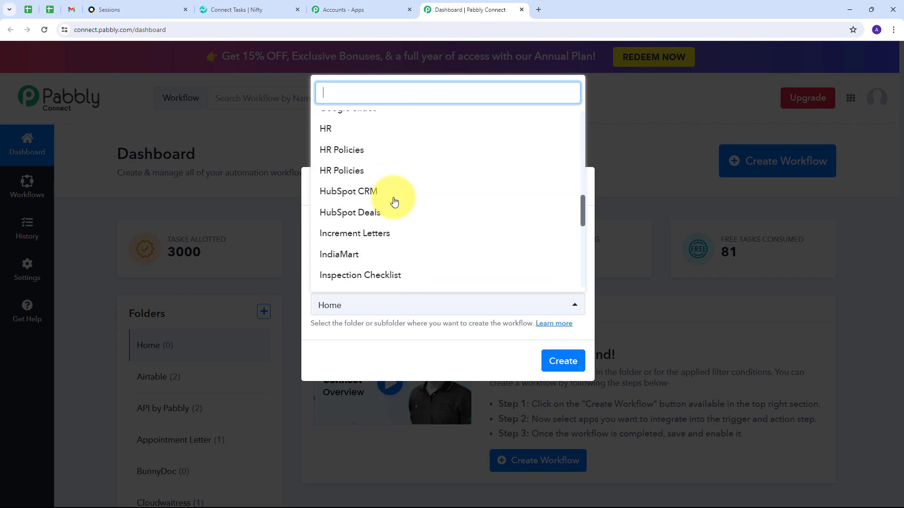
pyautogui.scroll(-3, 395, 201)
pyautogui.scroll(4, 395, 202)
pyautogui.scroll(6, 395, 201)
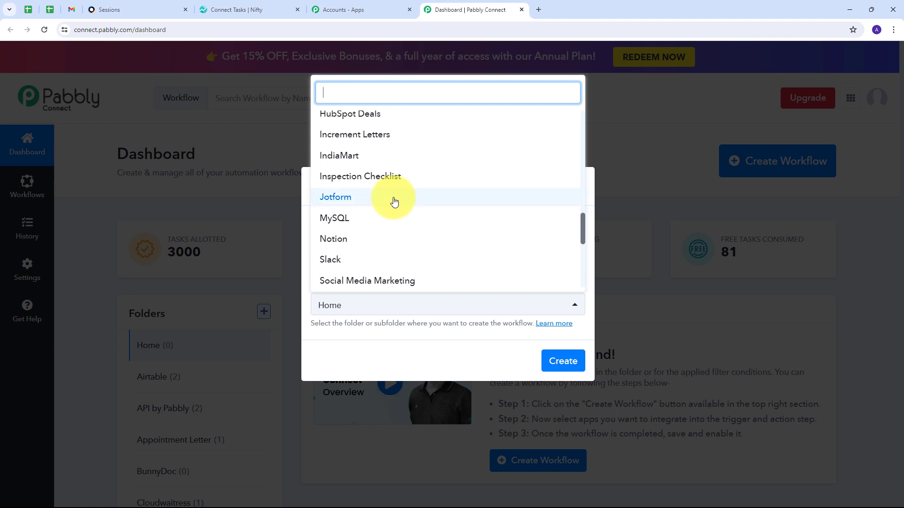
pyautogui.scroll(6, 394, 201)
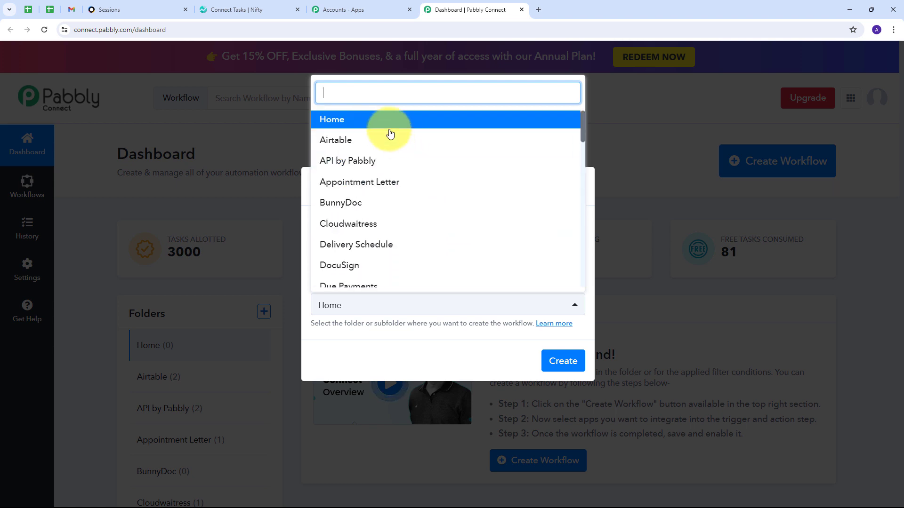
pyautogui.click(347, 128)
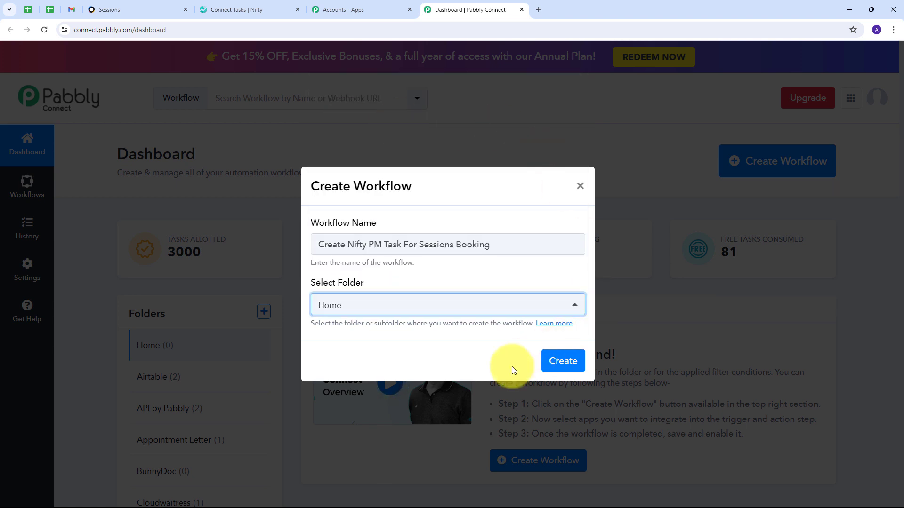
pyautogui.click(571, 361)
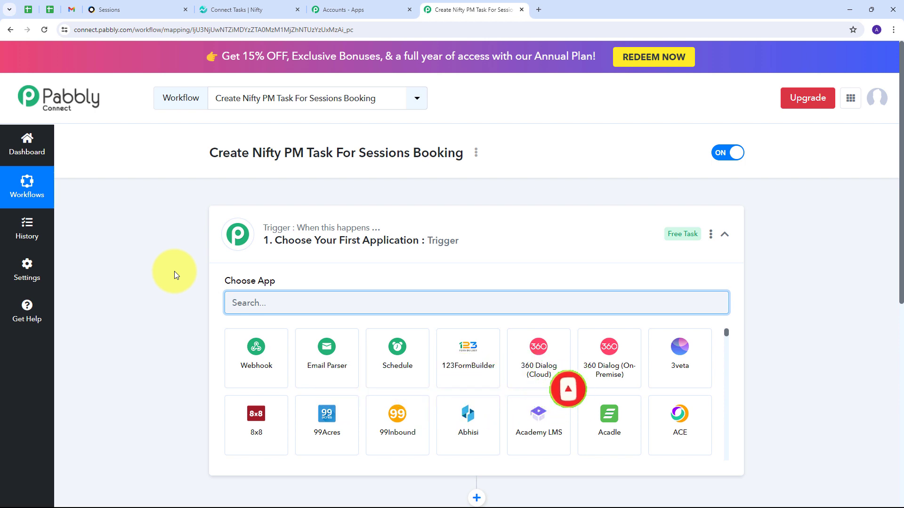
# Search for Sessions and select it as the workflow's trigger app
pyautogui.scroll(-2, 176, 273)
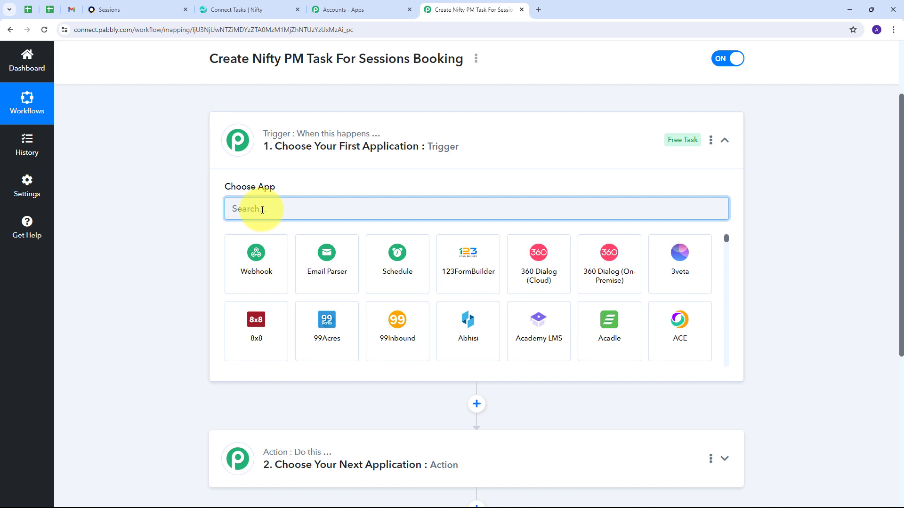
pyautogui.write('Sessions')
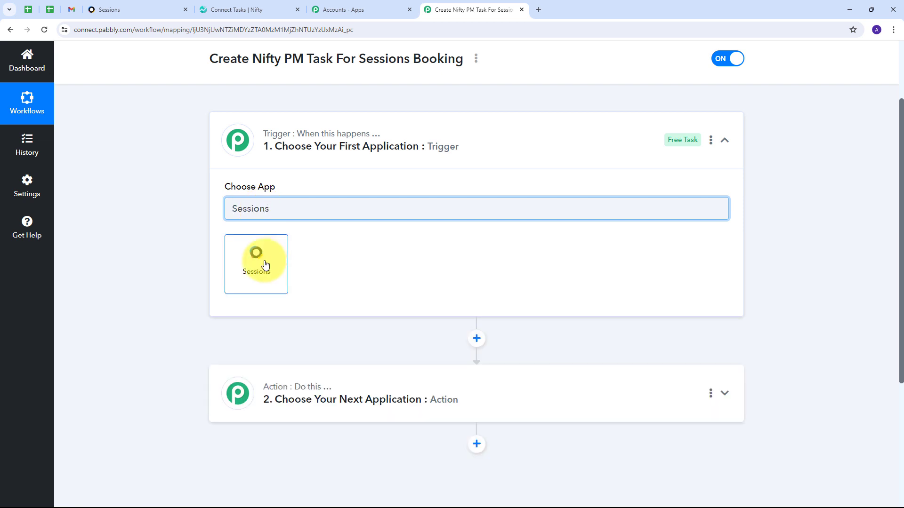
pyautogui.click(265, 265)
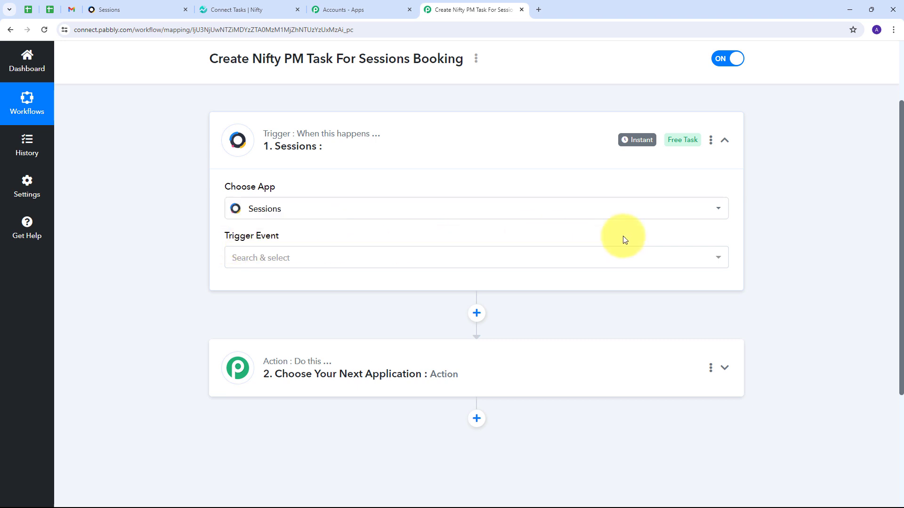
# Set the Sessions trigger event to Booking Created
pyautogui.click(421, 261)
pyautogui.scroll(-2, 257, 359)
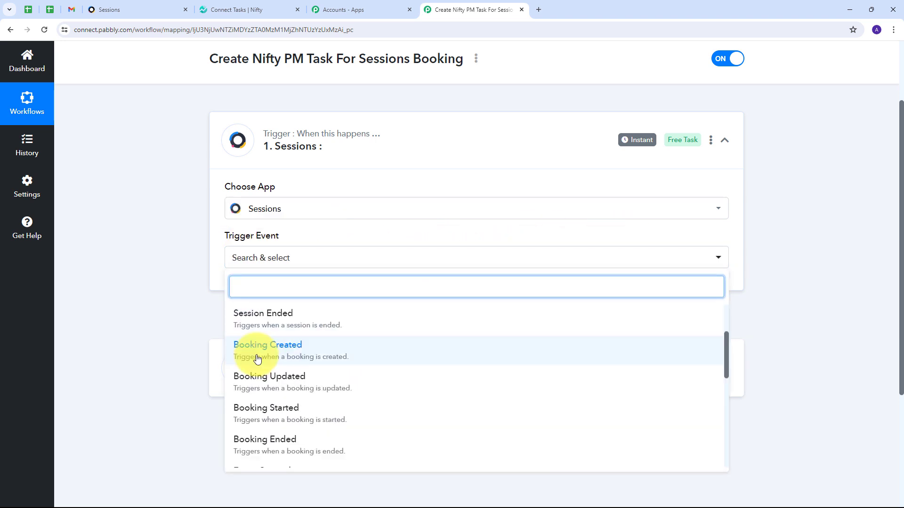
pyautogui.click(262, 351)
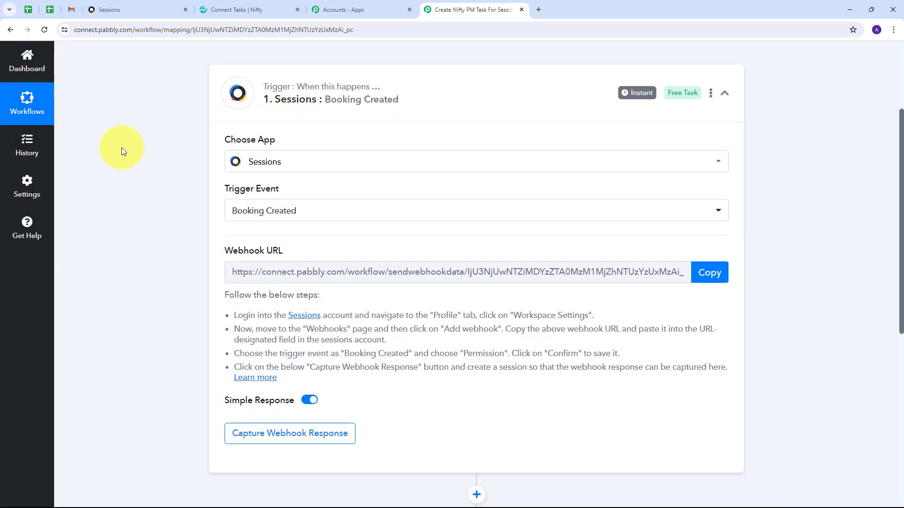
# Copy the trigger's webhook URL and switch over to the Sessions app
pyautogui.moveTo(227, 252)
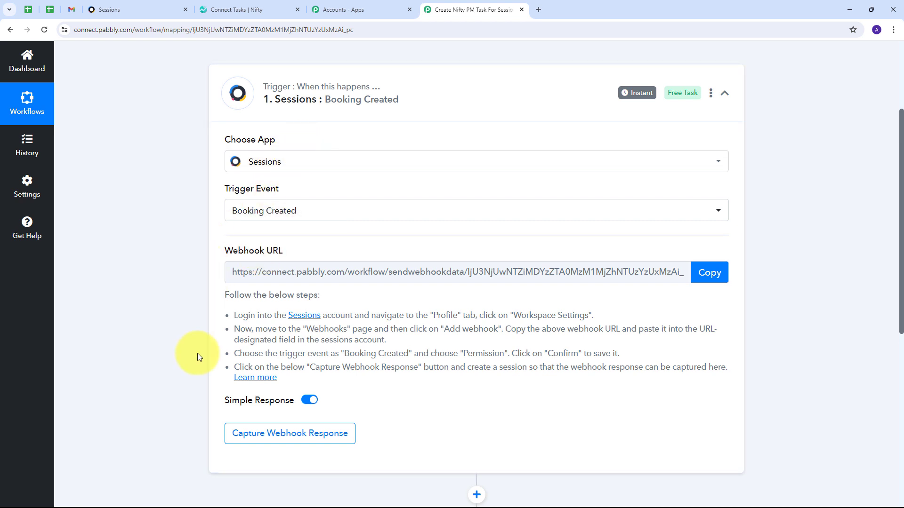
pyautogui.moveTo(234, 314); pyautogui.dragTo(739, 375)
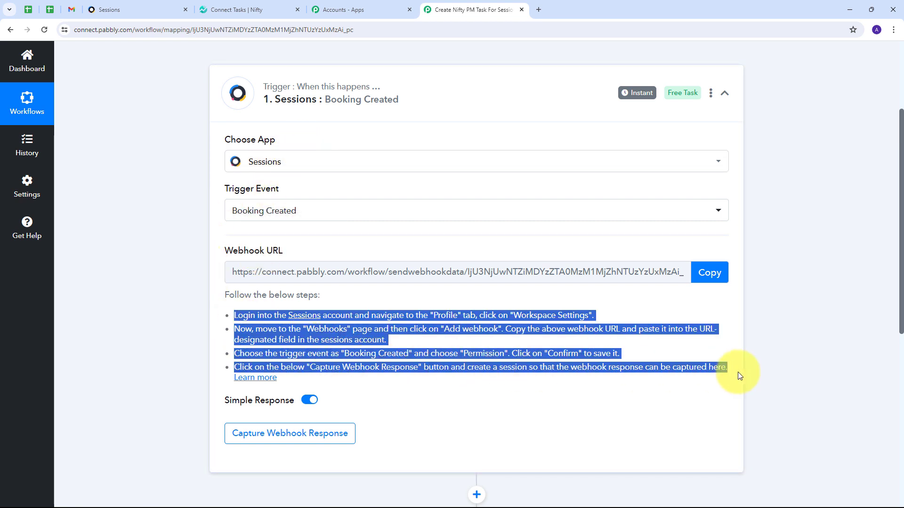
pyautogui.click(703, 274)
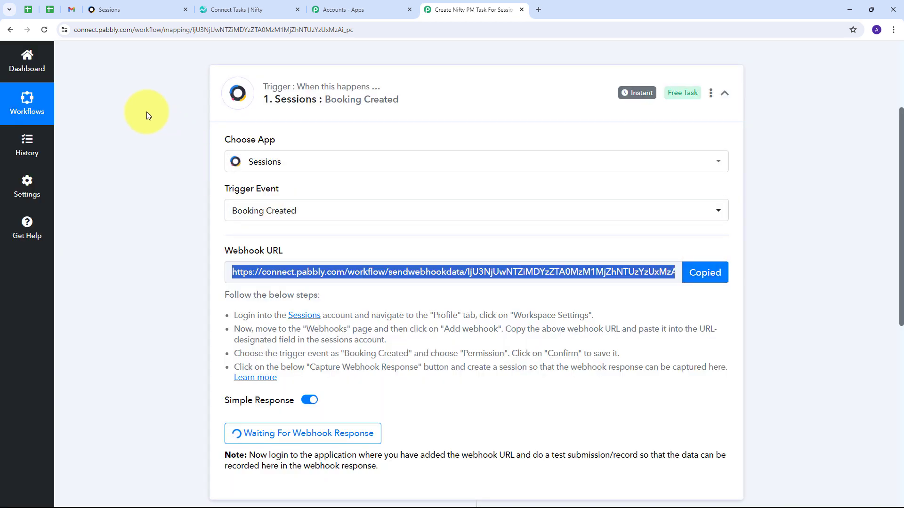
pyautogui.click(125, 11)
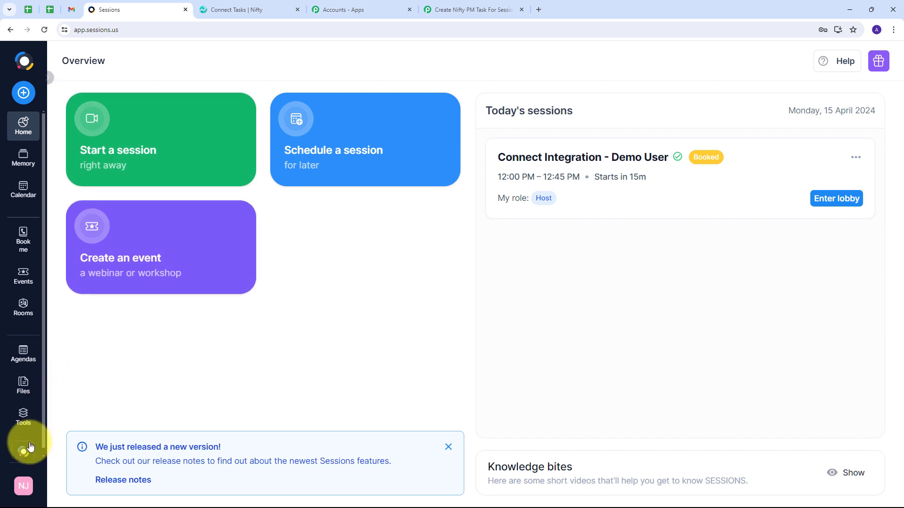
# Open the Webhooks page of the Sessions Workspace settings via the profile menu
pyautogui.click(24, 486)
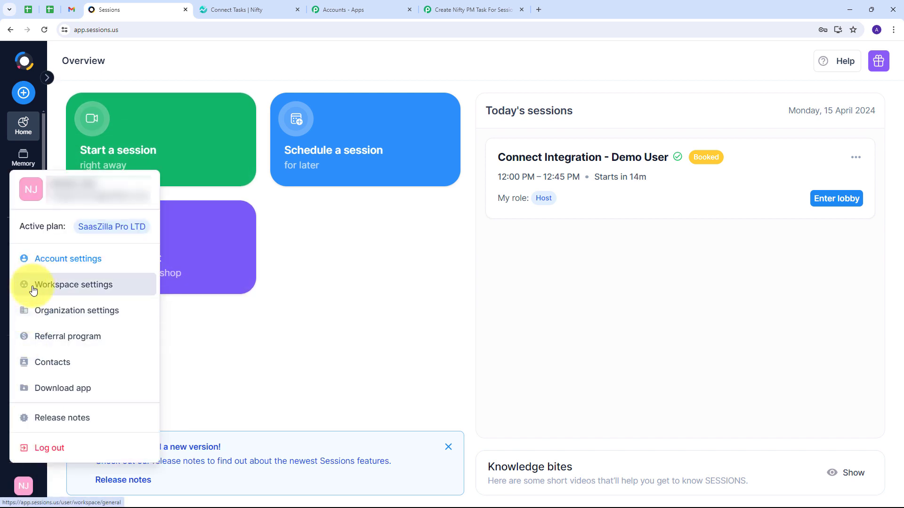
pyautogui.click(64, 291)
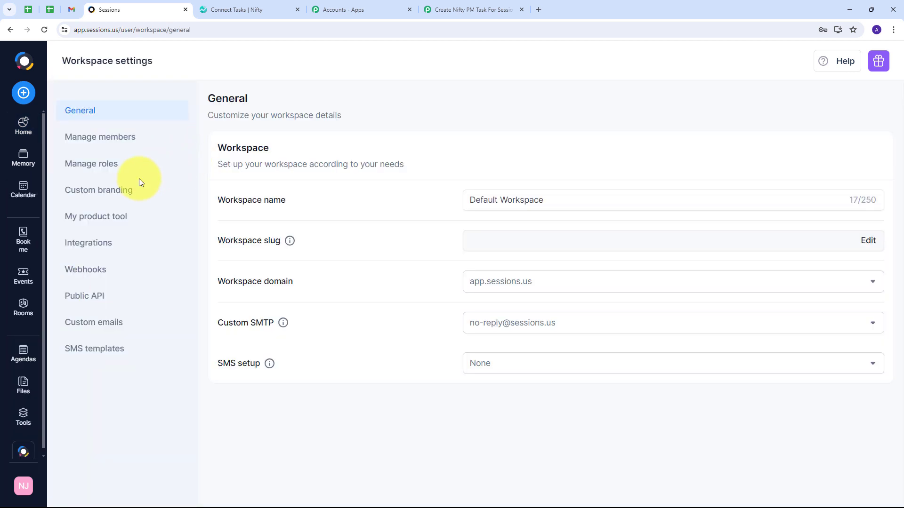
pyautogui.click(95, 270)
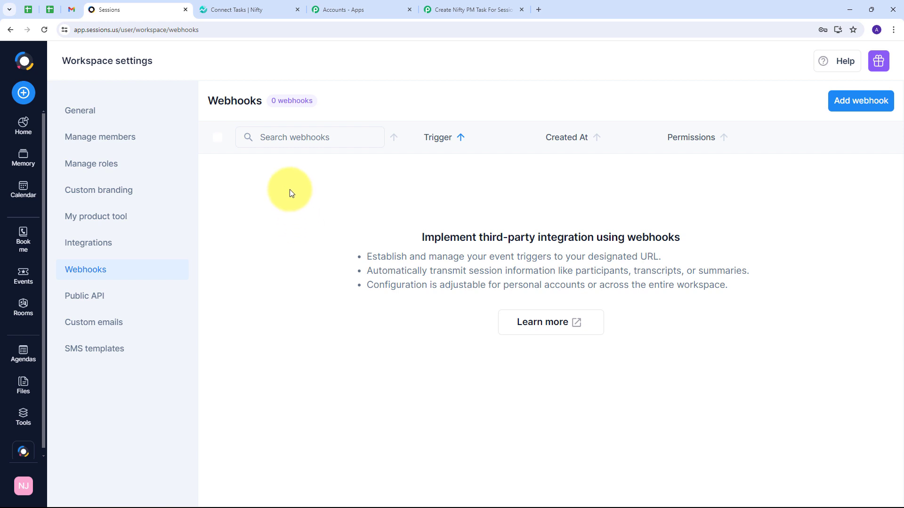
# Add a webhook with the pasted Pabbly URL, Booking created trigger and Personal permission
pyautogui.click(862, 105)
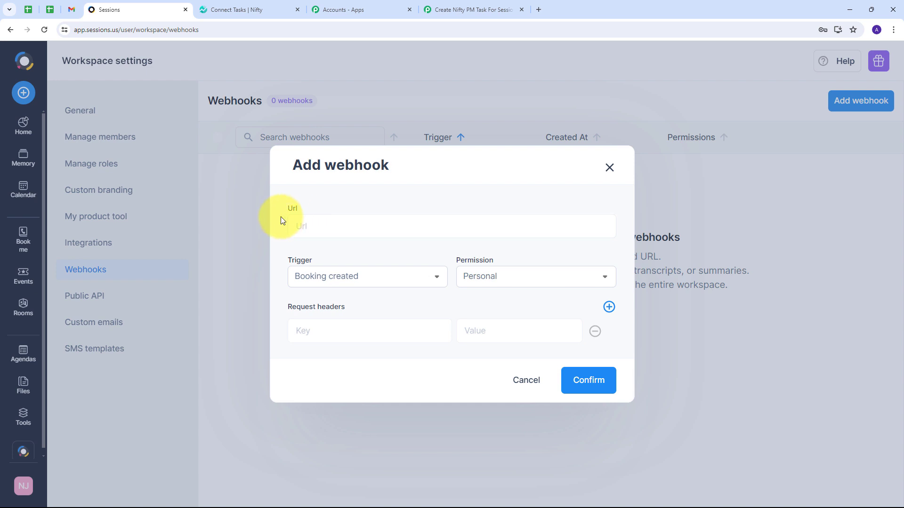
pyautogui.click(316, 223)
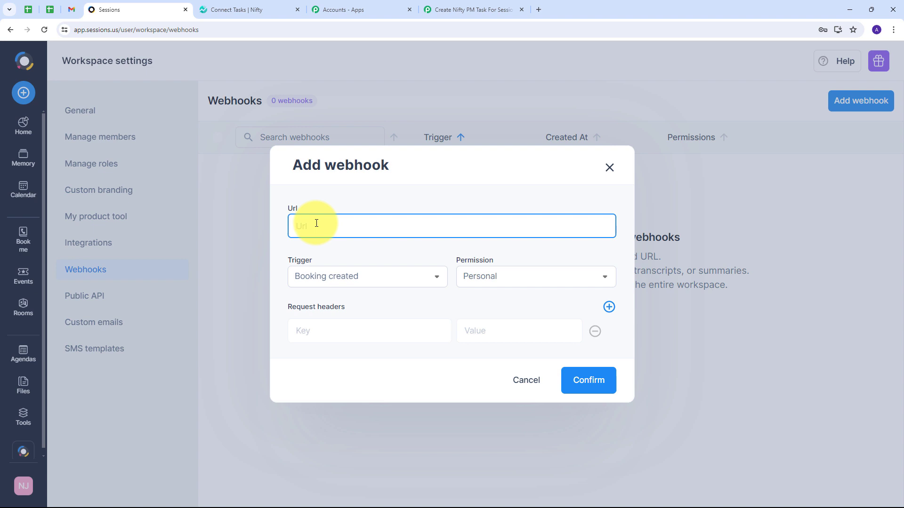
pyautogui.hotkey('ctrl', 'v')
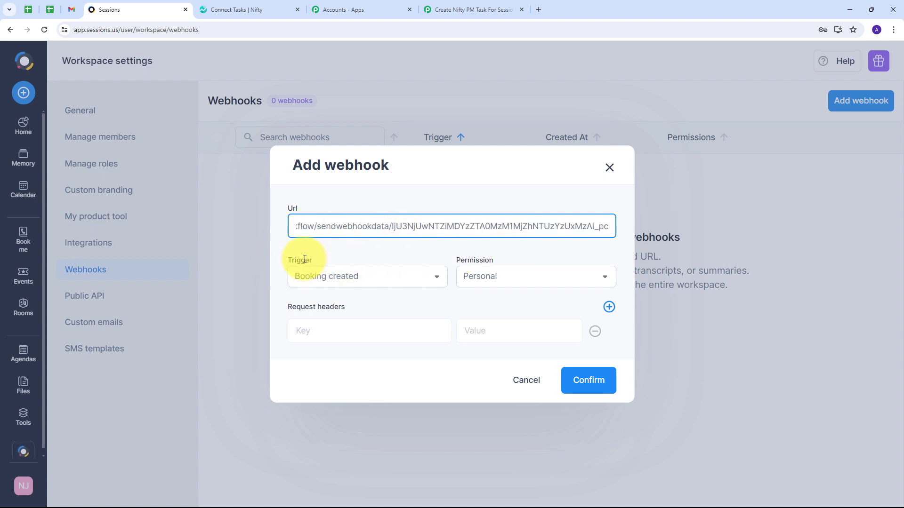
pyautogui.click(375, 278)
pyautogui.click(376, 278)
pyautogui.scroll(-3, 373, 316)
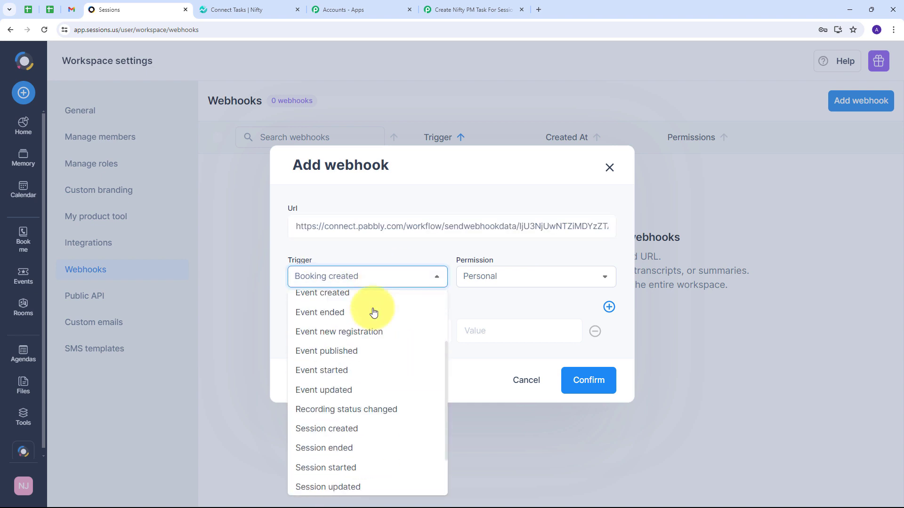
pyautogui.scroll(3, 375, 337)
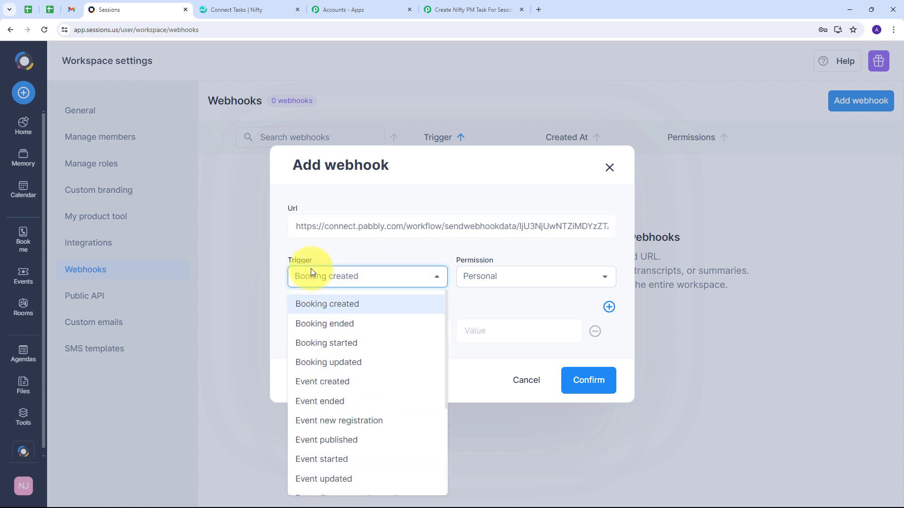
pyautogui.click(323, 307)
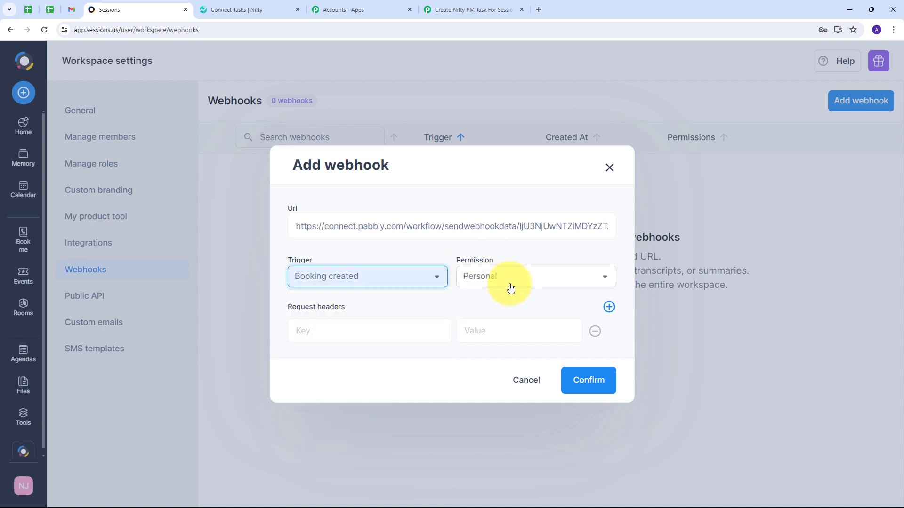
pyautogui.click(571, 381)
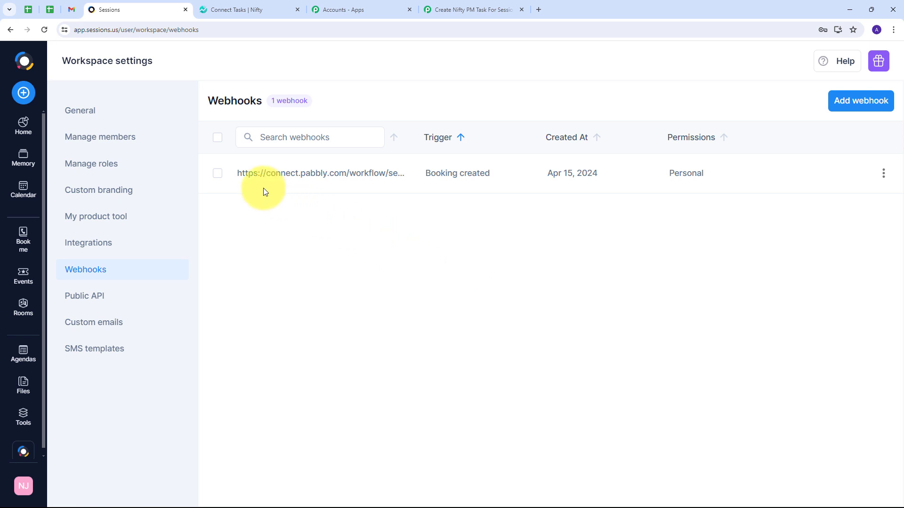
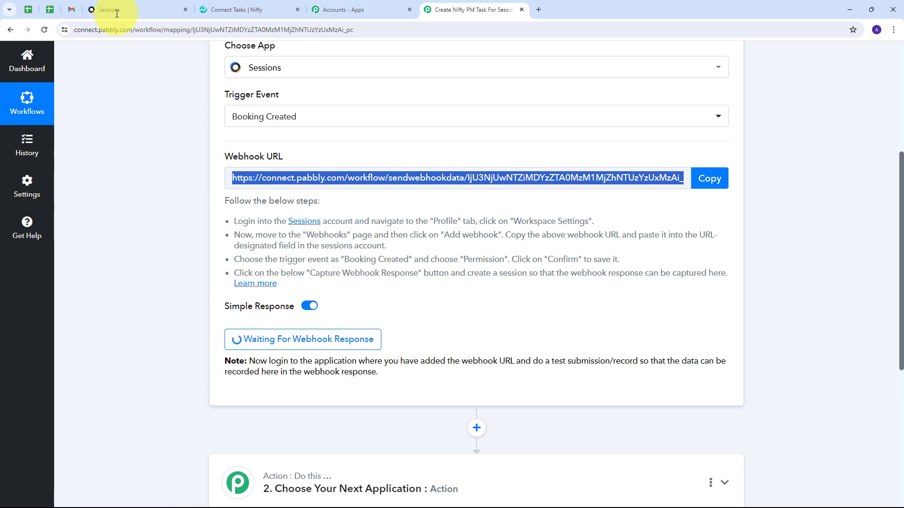
# In Sessions, open the Connect Integration booking page and copy its public booking link
pyautogui.click(115, 10)
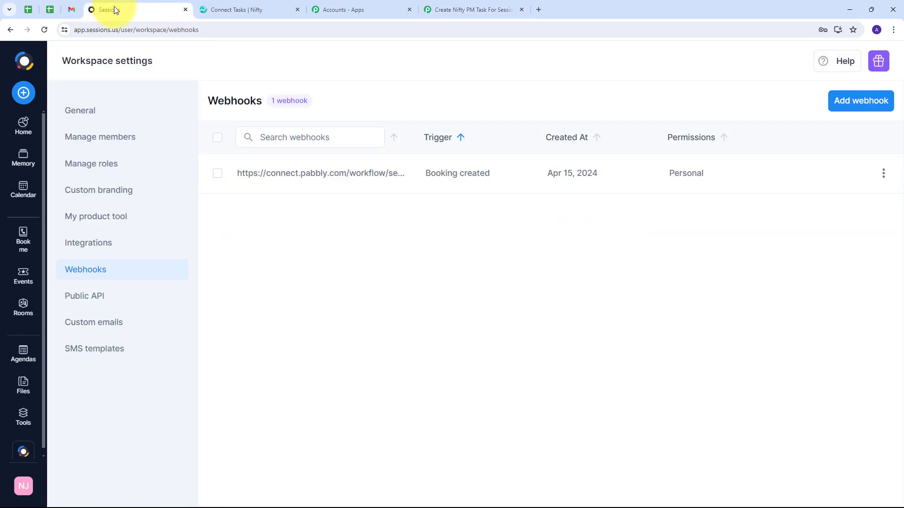
pyautogui.click(24, 242)
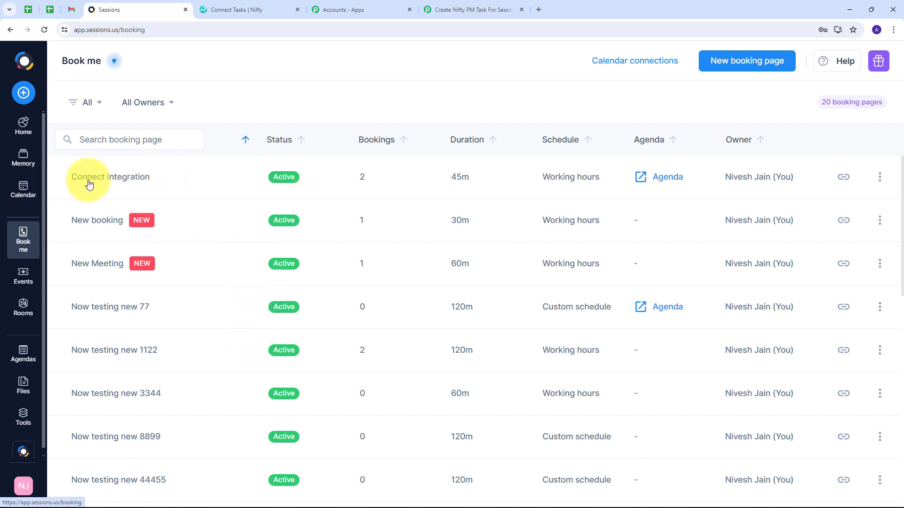
pyautogui.click(121, 179)
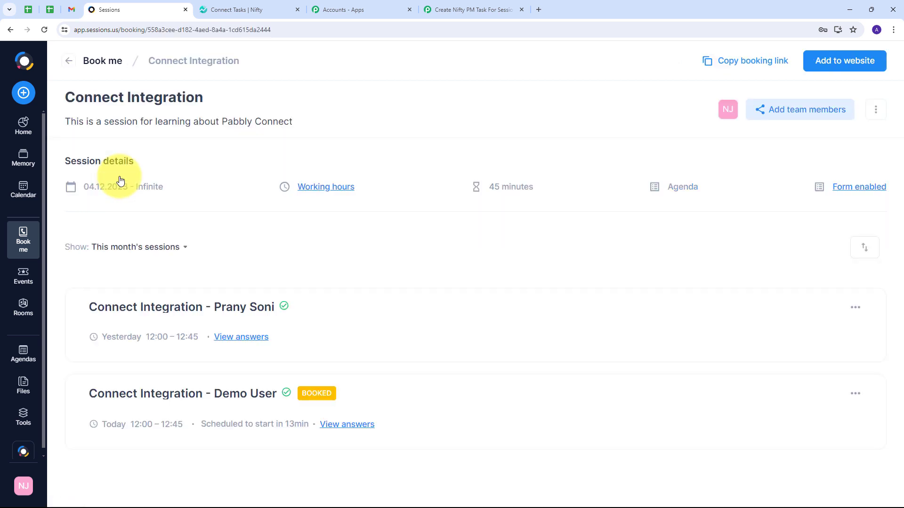
pyautogui.click(745, 69)
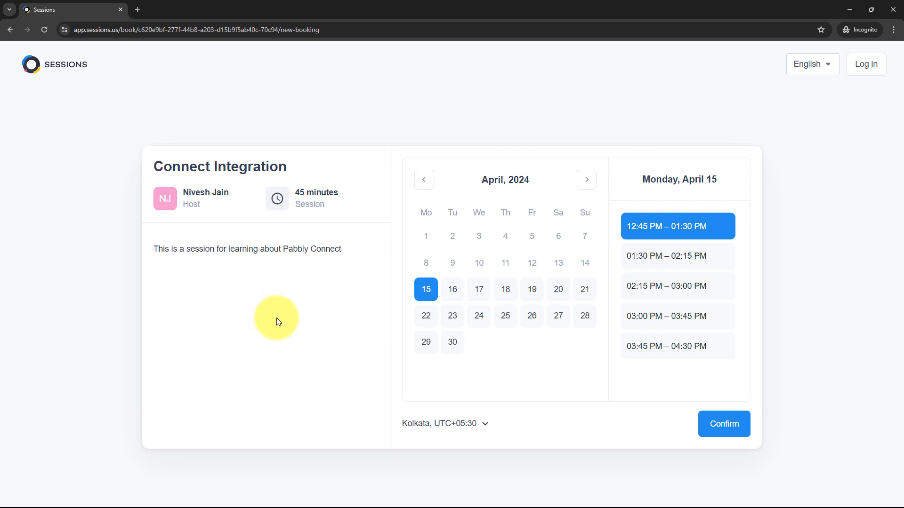
# Book a 16 April 09:00 AM session with a test name, e-mail and phone, then return to Pabbly
pyautogui.click(451, 289)
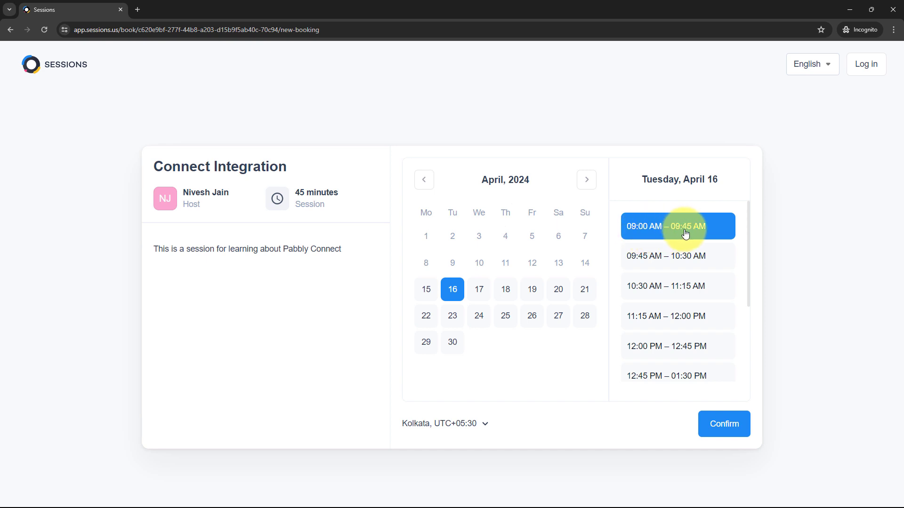
pyautogui.click(725, 425)
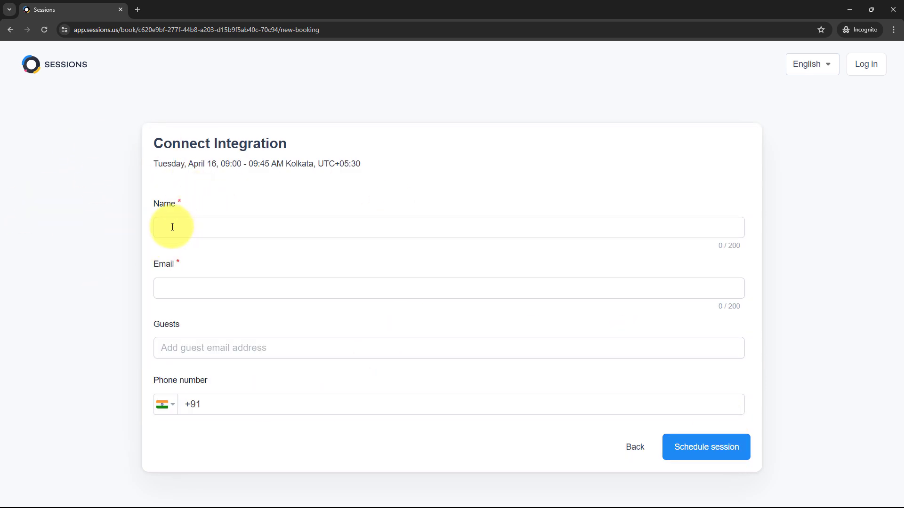
pyautogui.write('Test User')
pyautogui.click(203, 292)
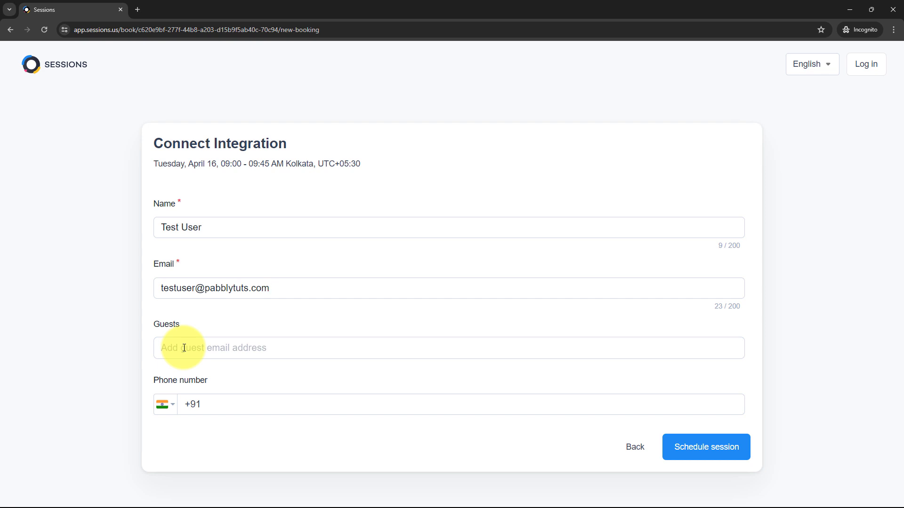
pyautogui.click(185, 406)
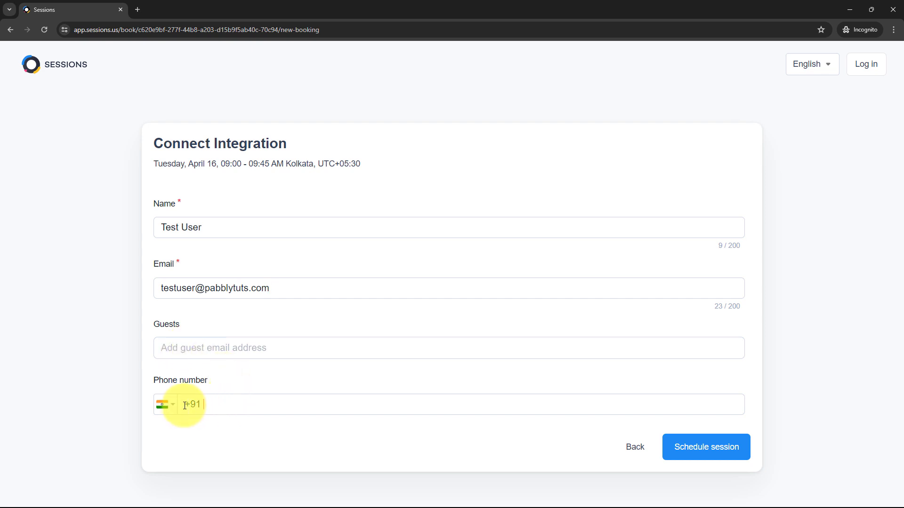
pyautogui.write('9595959595')
pyautogui.click(688, 452)
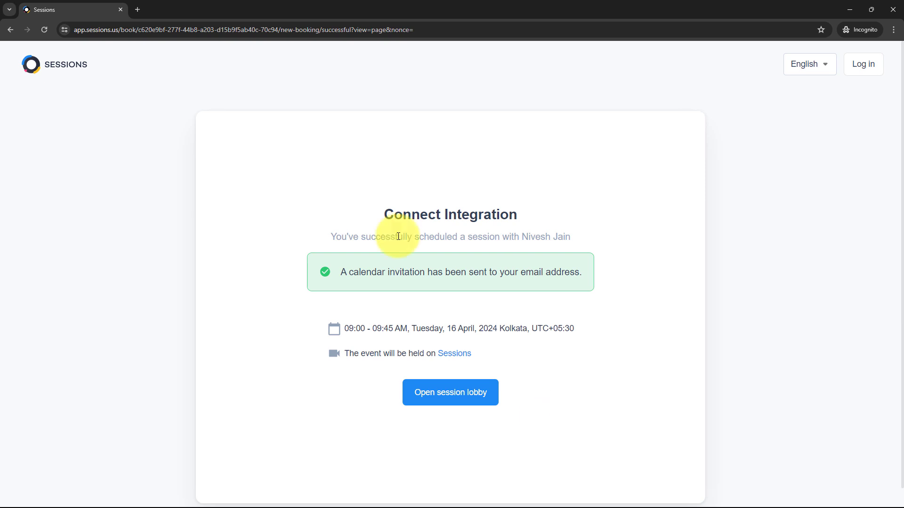
pyautogui.hotkey('alt', 'Tab')
# Review the captured booking response's session start and end time values
pyautogui.scroll(-1, 471, 244)
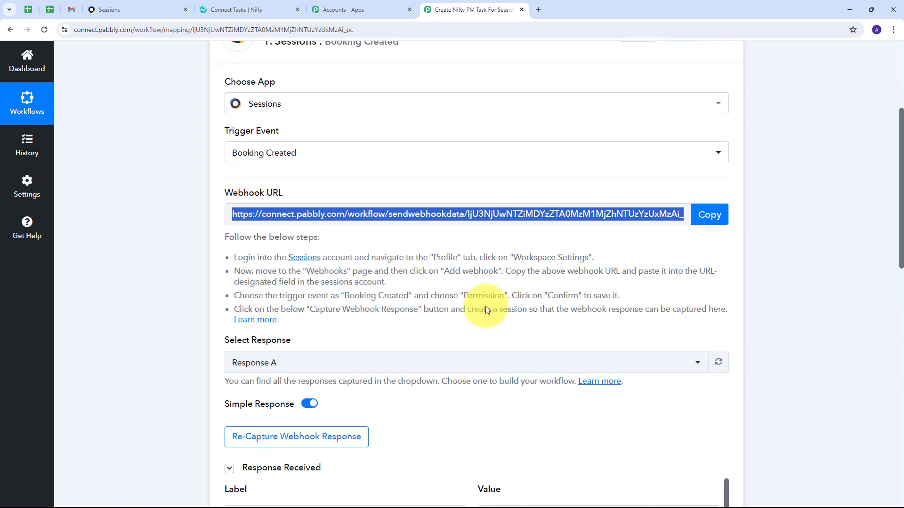
pyautogui.scroll(-5, 484, 303)
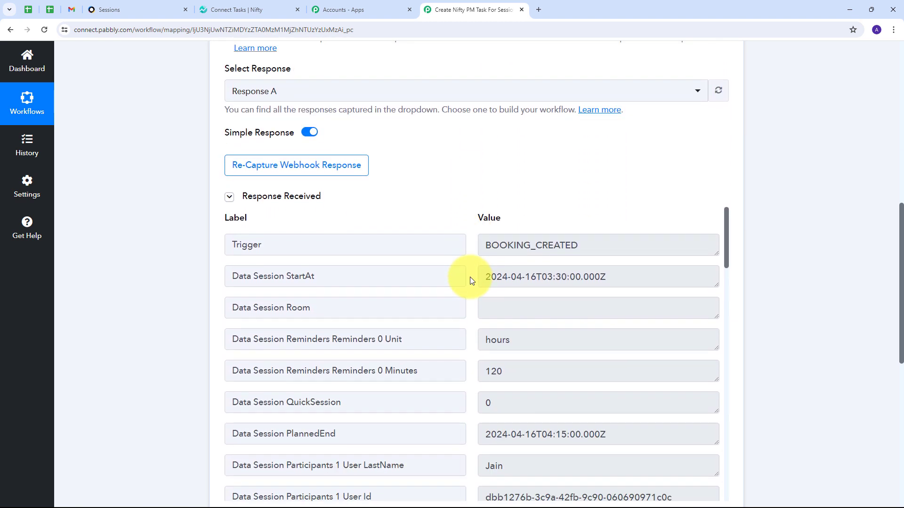
pyautogui.scroll(-1, 472, 280)
pyautogui.scroll(1, 375, 227)
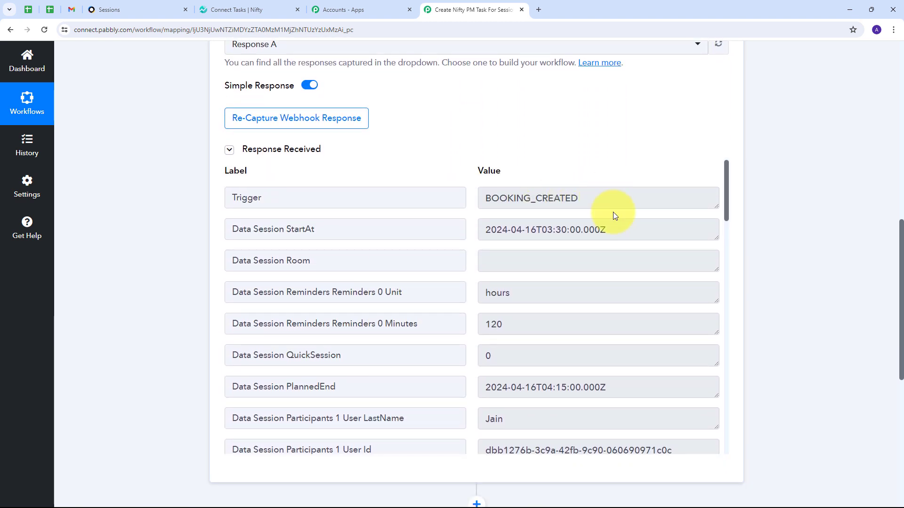
pyautogui.moveTo(609, 200); pyautogui.dragTo(474, 219)
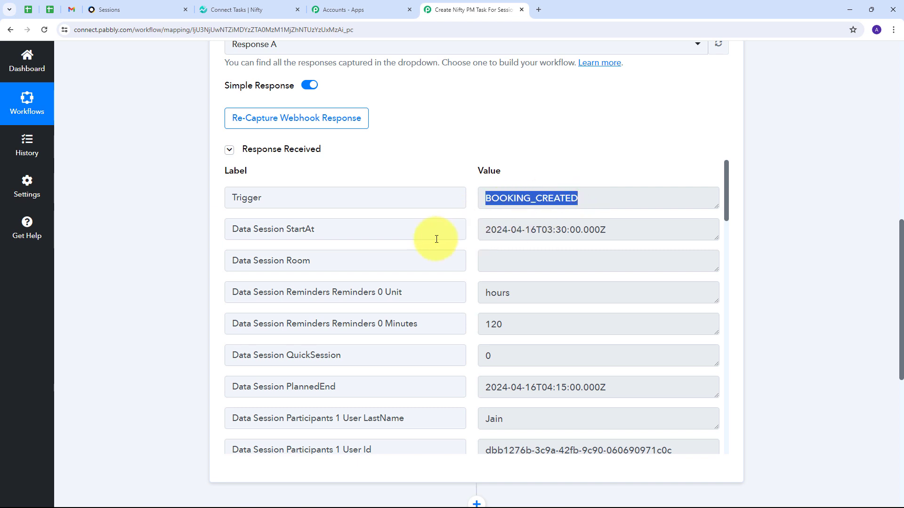
pyautogui.moveTo(612, 233); pyautogui.dragTo(484, 232)
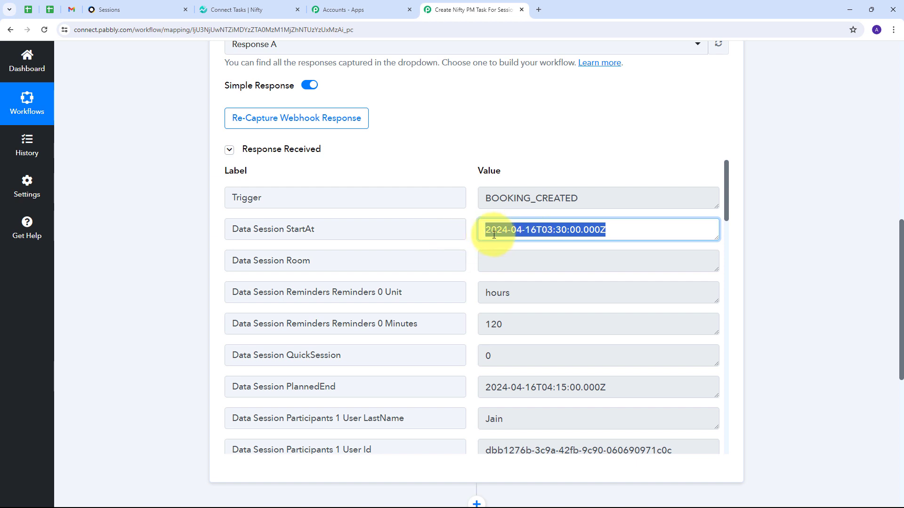
pyautogui.scroll(-3, 658, 264)
pyautogui.moveTo(658, 264); pyautogui.dragTo(459, 255)
pyautogui.click(470, 261)
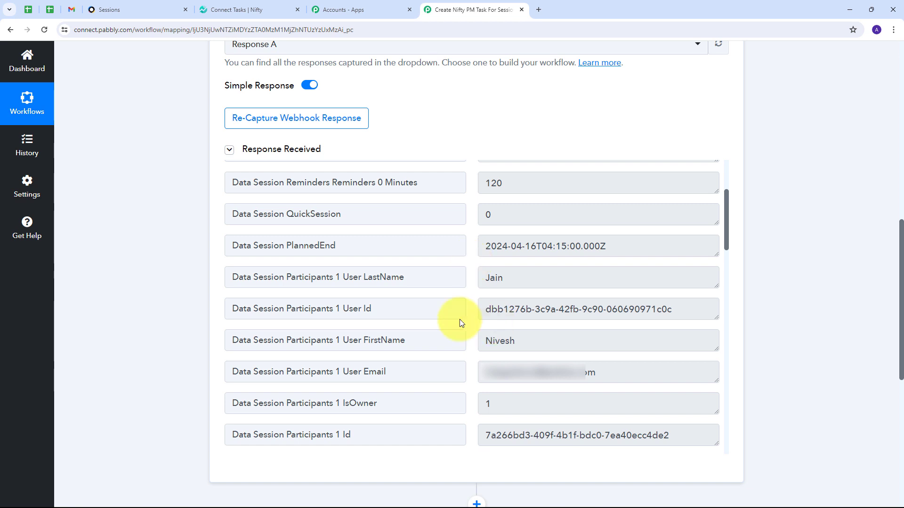
# Review the guest e-mail, first name, session name and description, then scroll to the next action step
pyautogui.scroll(-9, 565, 271)
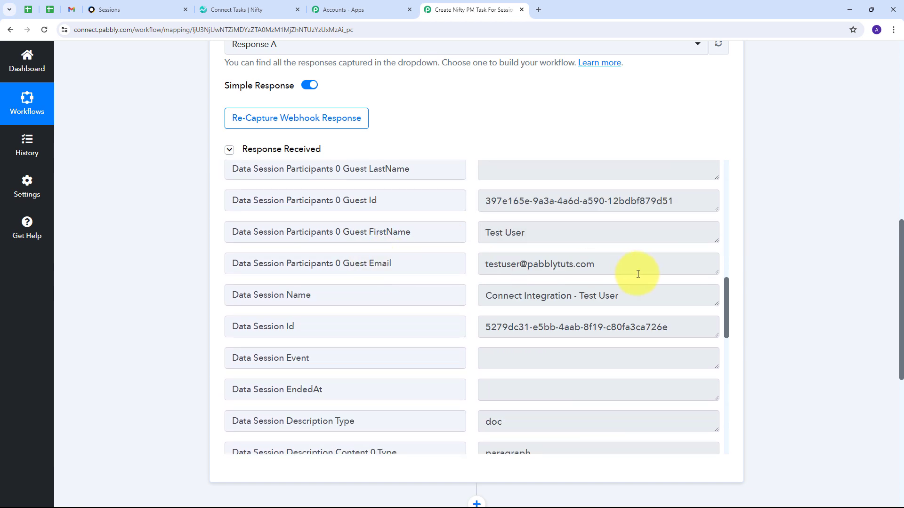
pyautogui.click(635, 267)
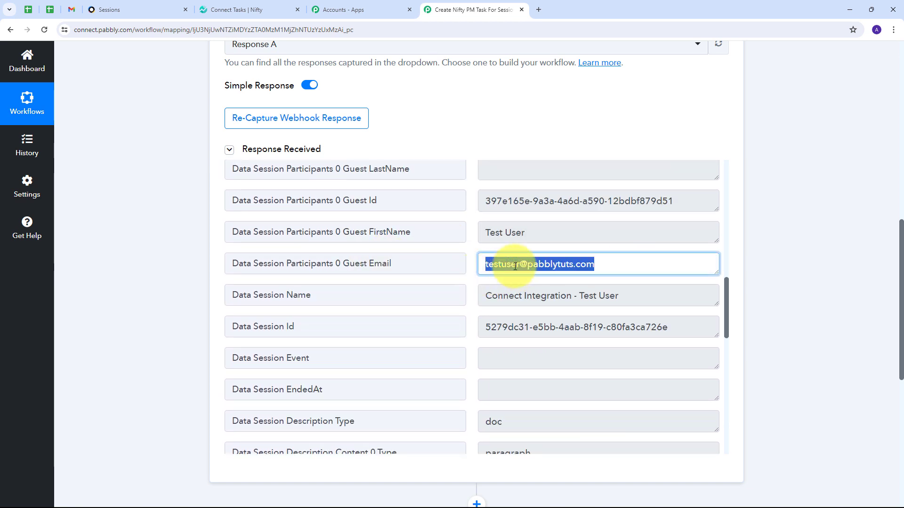
pyautogui.moveTo(568, 233); pyautogui.dragTo(472, 241)
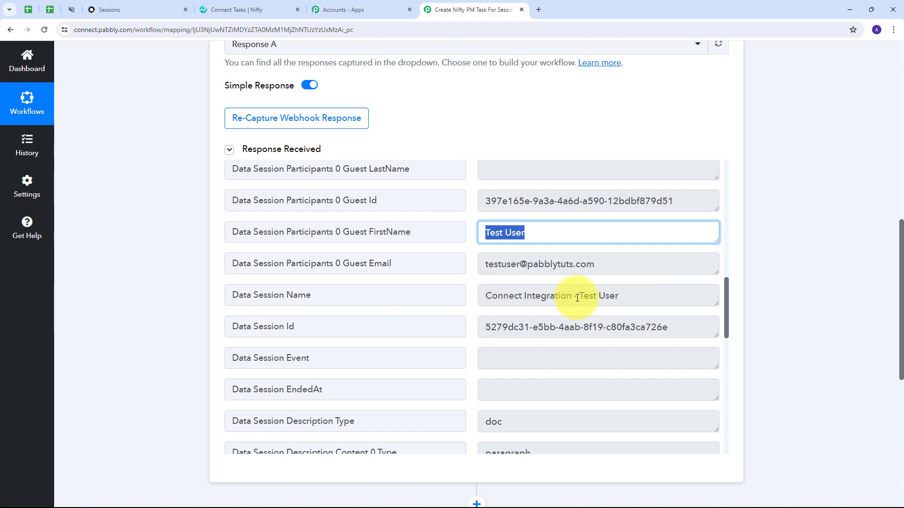
pyautogui.moveTo(578, 296); pyautogui.dragTo(631, 298)
pyautogui.scroll(-5, 478, 294)
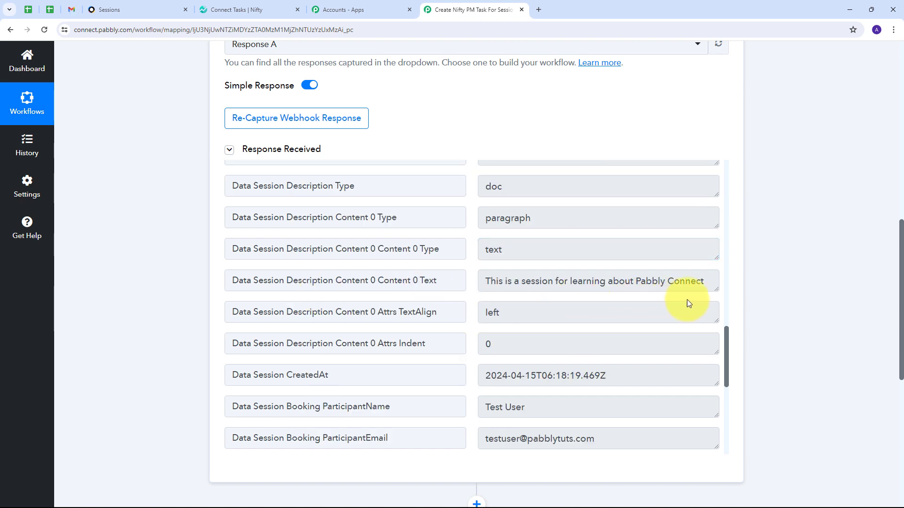
pyautogui.moveTo(716, 292); pyautogui.dragTo(715, 344)
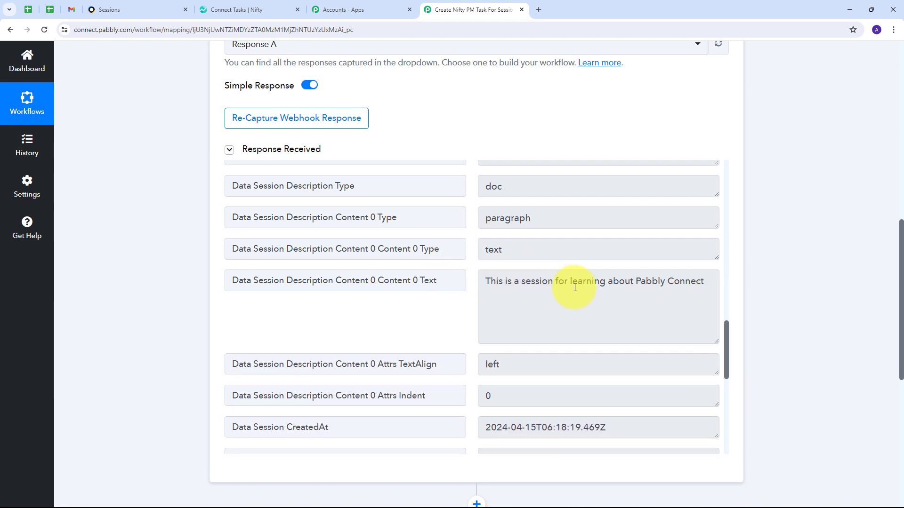
pyautogui.scroll(-4, 611, 301)
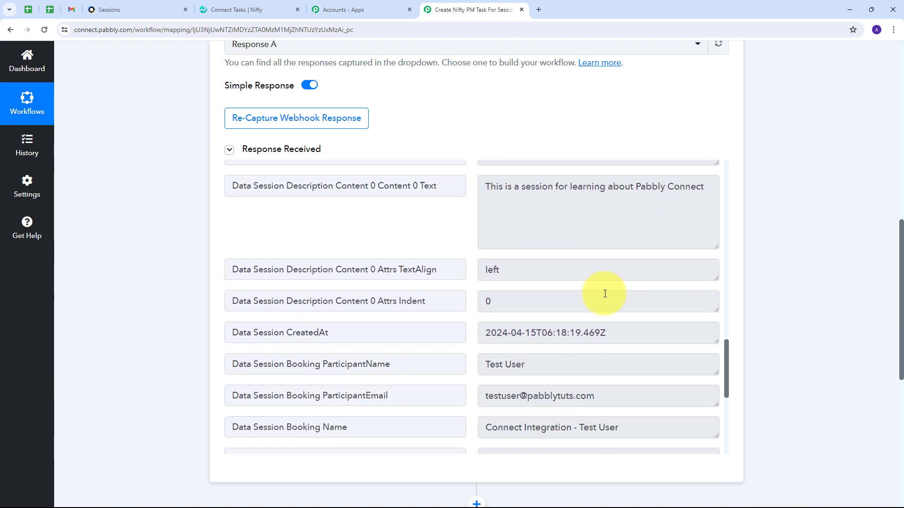
pyautogui.scroll(-2, 574, 299)
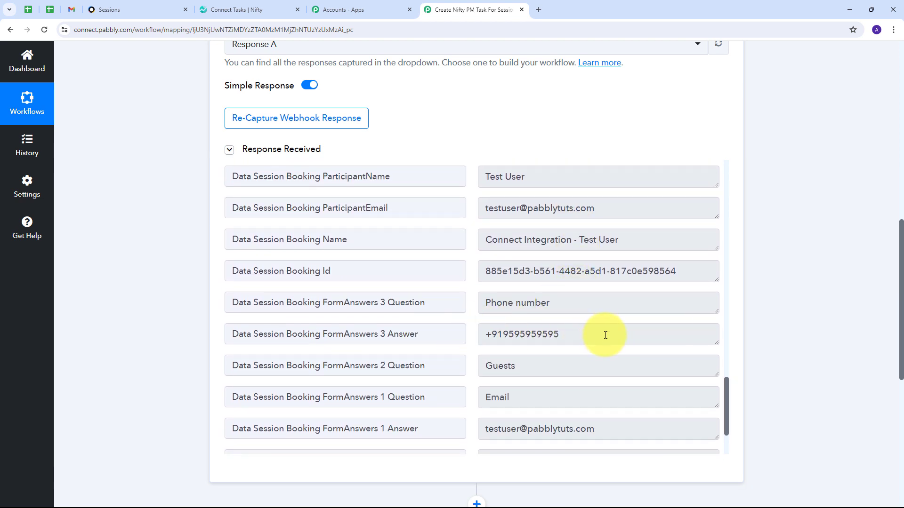
pyautogui.moveTo(605, 333); pyautogui.dragTo(447, 317)
pyautogui.scroll(10, 462, 298)
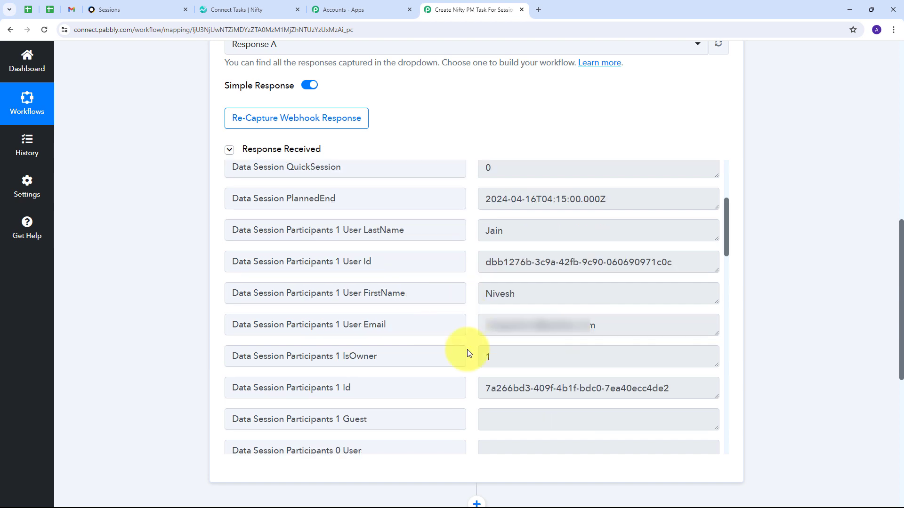
pyautogui.scroll(1, 467, 350)
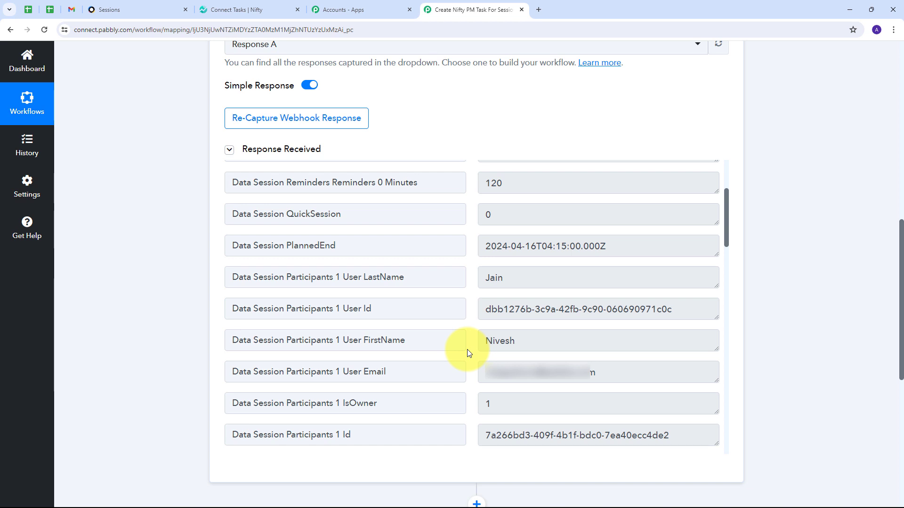
pyautogui.scroll(-8, 467, 349)
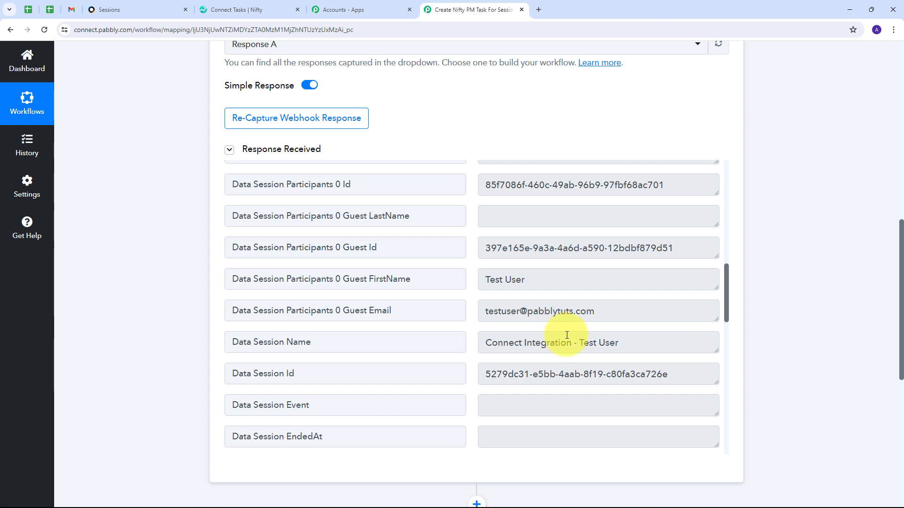
pyautogui.scroll(-7, 824, 243)
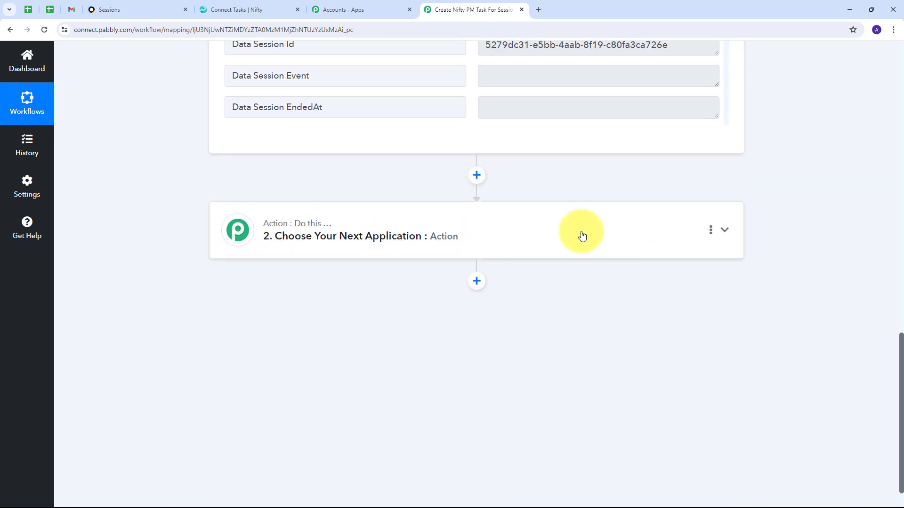
# Make step 2 a Filter by Pabbly action with the Filter Values event and connect it
pyautogui.click(582, 235)
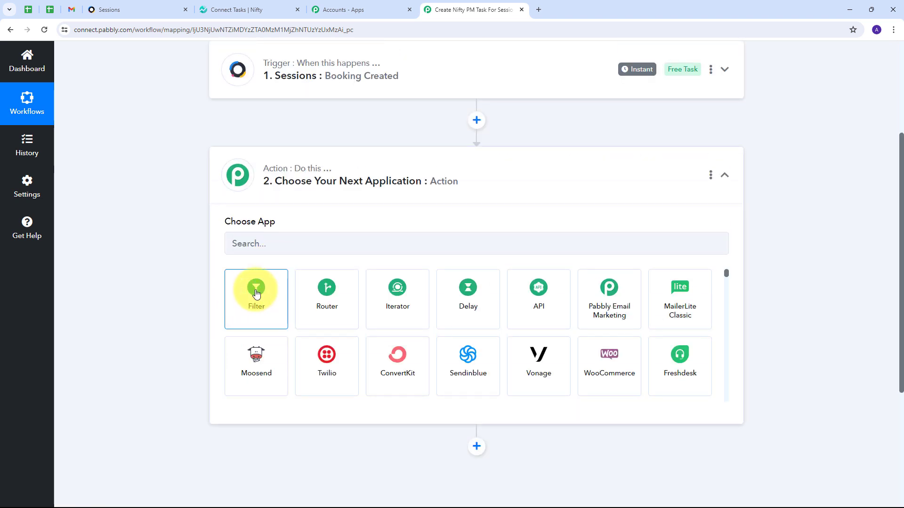
pyautogui.click(257, 294)
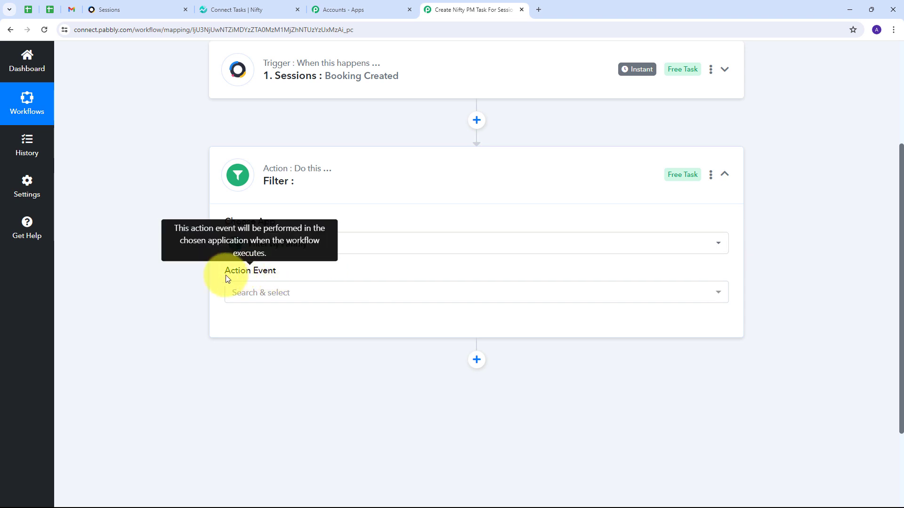
pyautogui.click(468, 294)
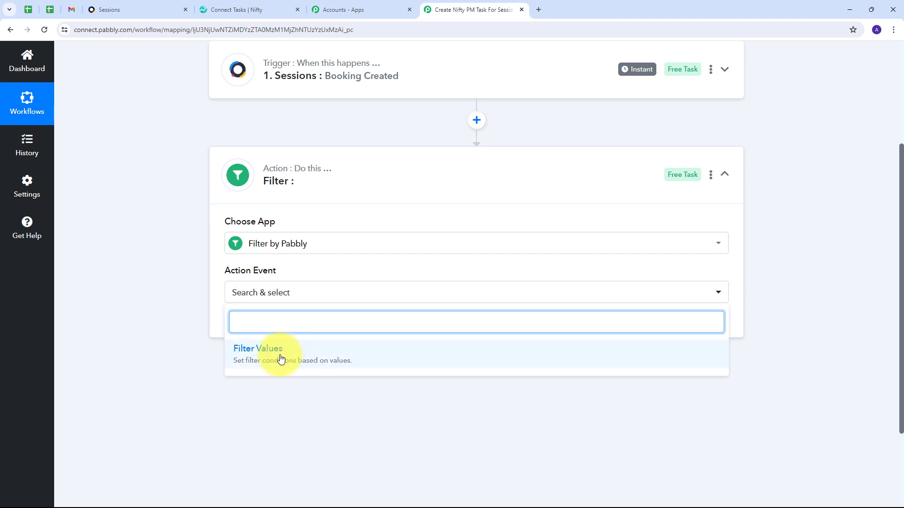
pyautogui.click(281, 359)
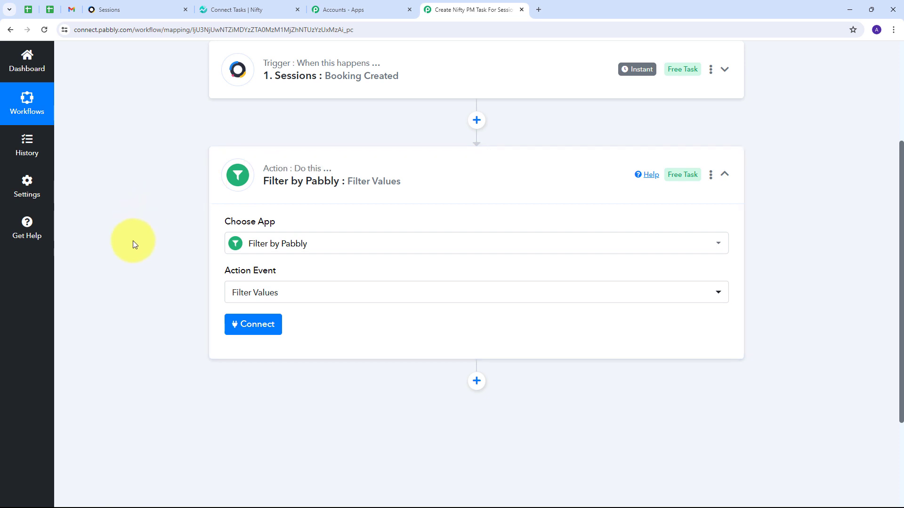
pyautogui.click(258, 325)
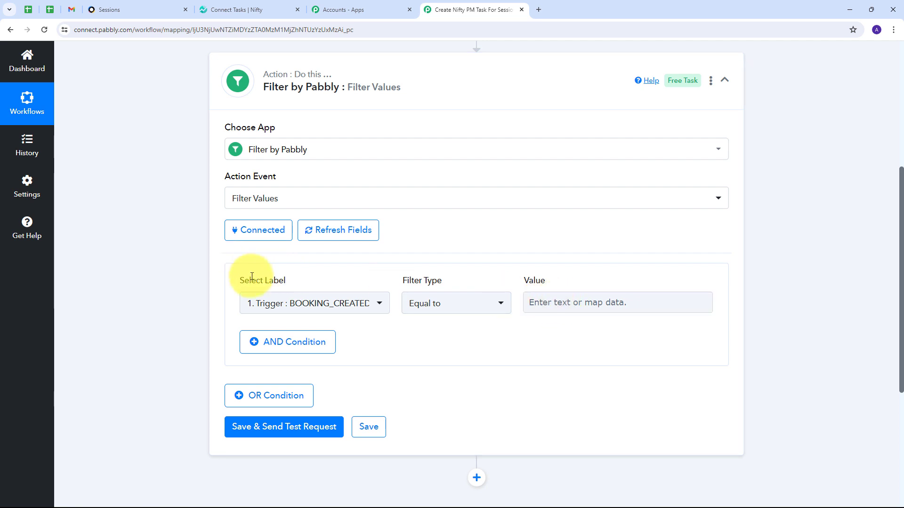
# Set the filter condition to Booking Name contains 'Connect Integration'
pyautogui.click(353, 305)
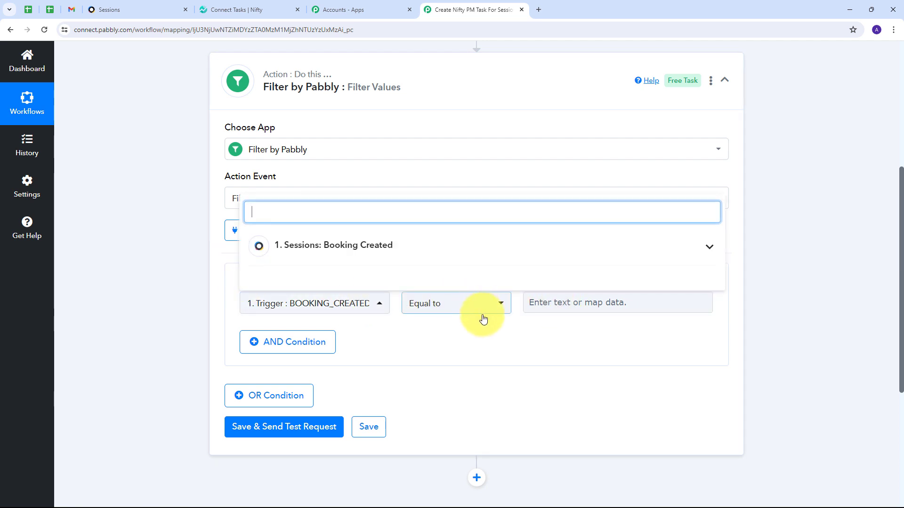
pyautogui.click(563, 254)
pyautogui.scroll(-10, 466, 287)
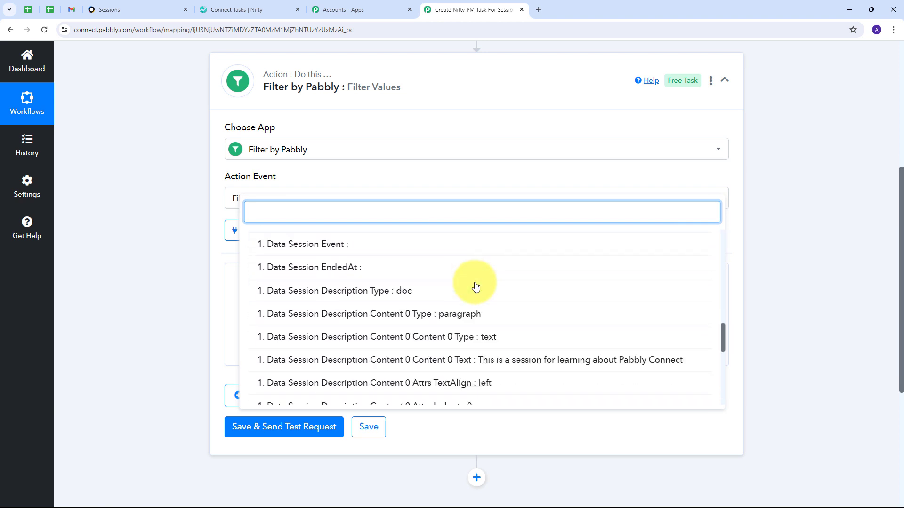
pyautogui.scroll(-5, 475, 286)
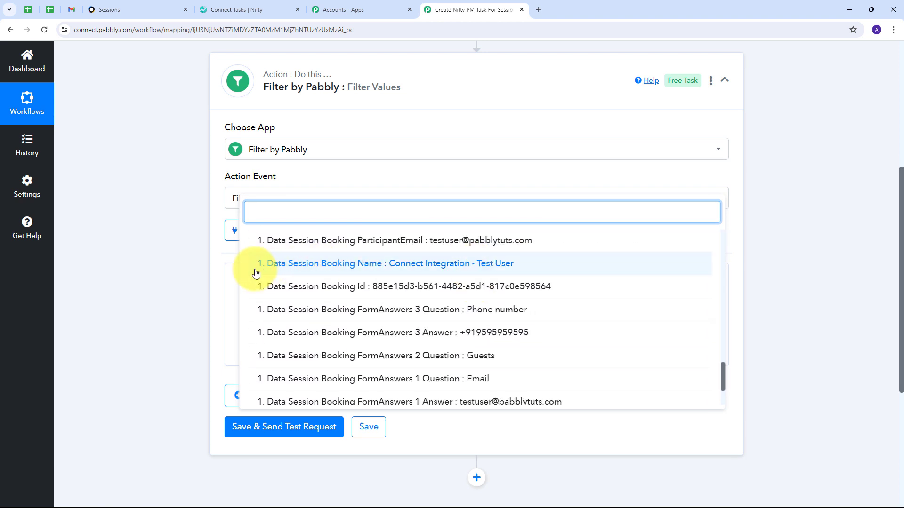
pyautogui.click(371, 273)
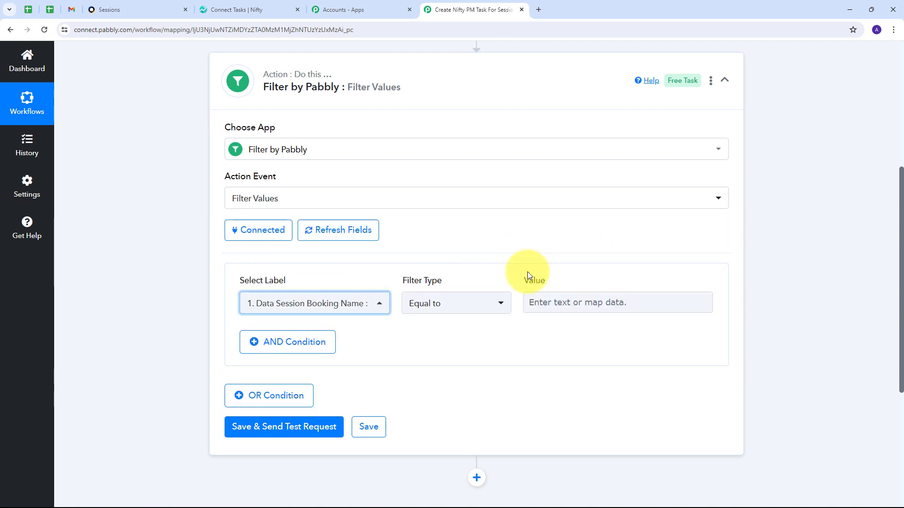
pyautogui.click(484, 307)
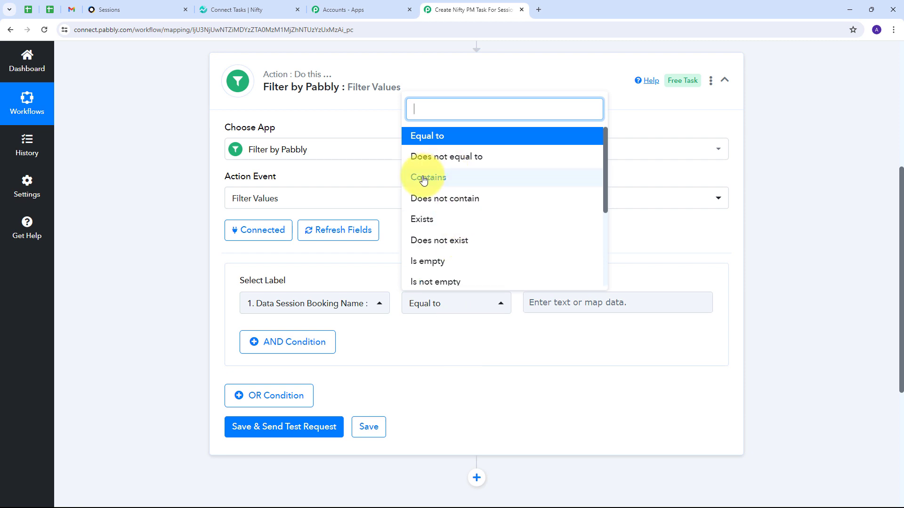
pyautogui.click(431, 178)
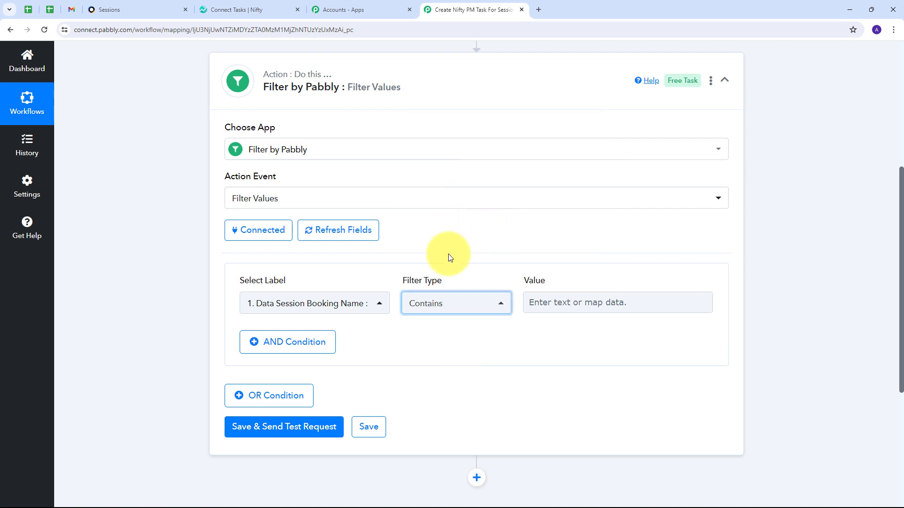
pyautogui.scroll(-1, 518, 245)
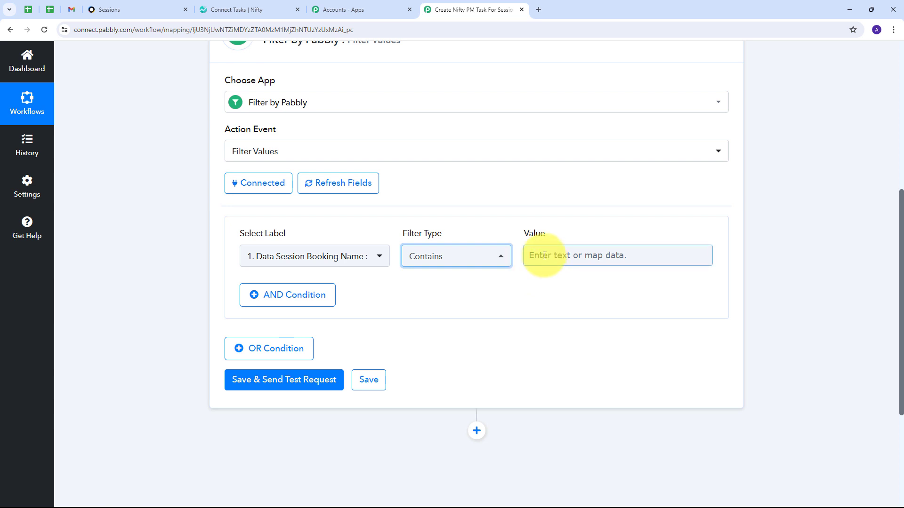
pyautogui.click(544, 256)
pyautogui.write('Connect Integration')
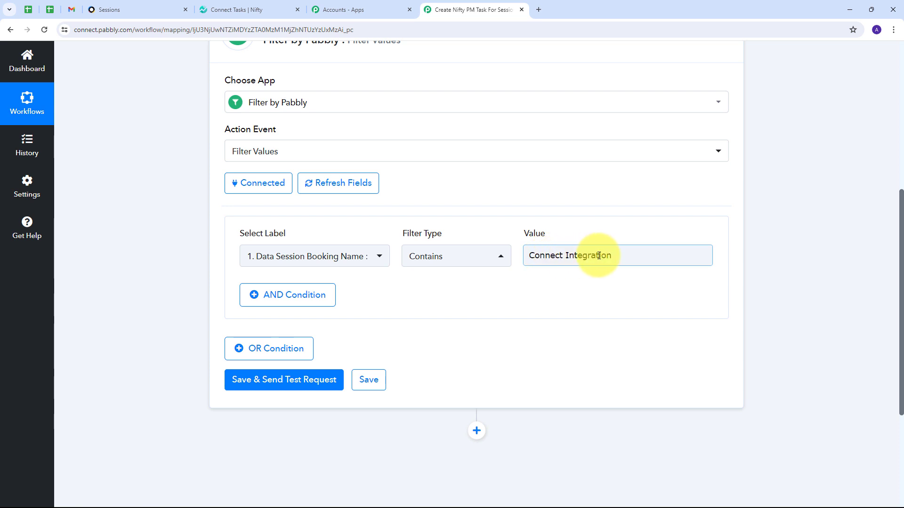
pyautogui.click(471, 283)
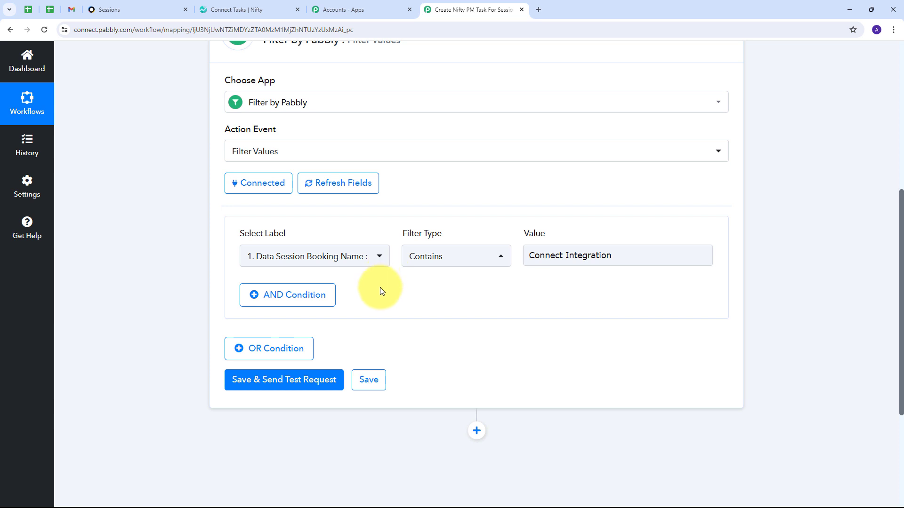
# Save and test the filter, confirming a success status with 'Condition is true'
pyautogui.scroll(-2, 419, 226)
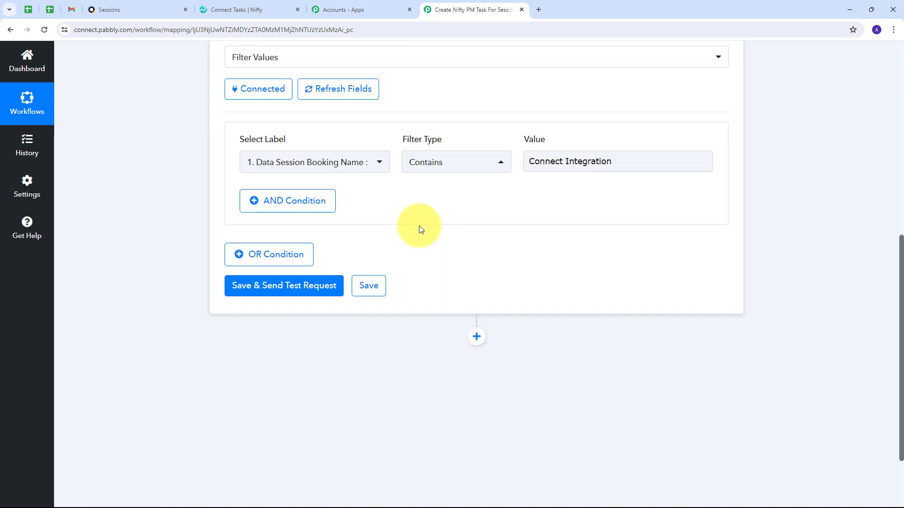
pyautogui.click(280, 285)
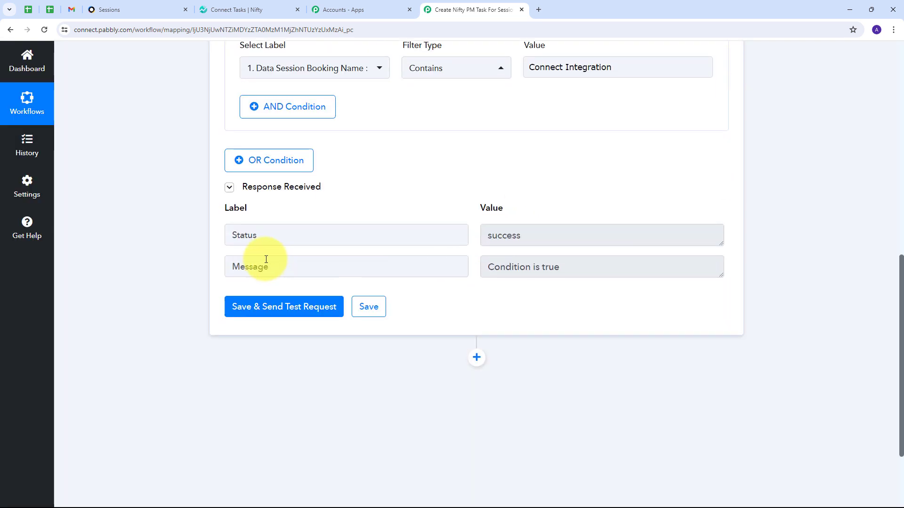
pyautogui.tripleClick(591, 267)
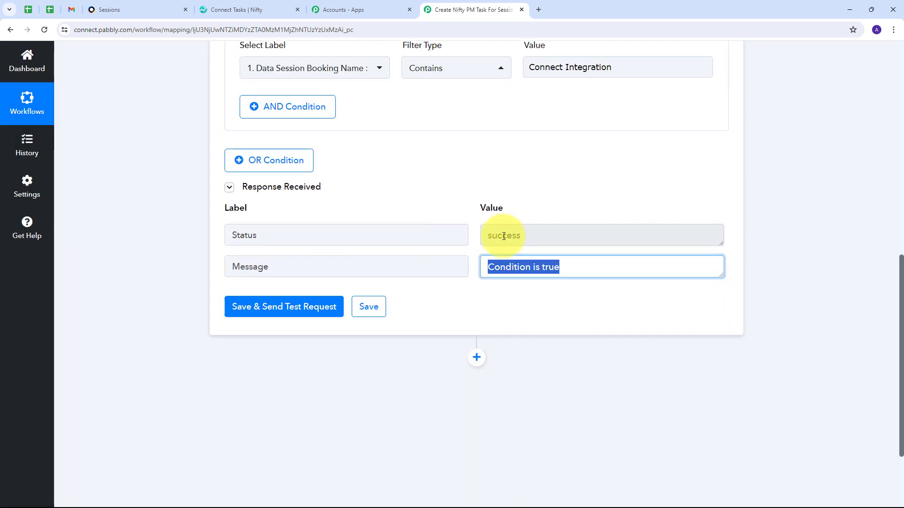
pyautogui.tripleClick(548, 234)
pyautogui.scroll(2, 383, 290)
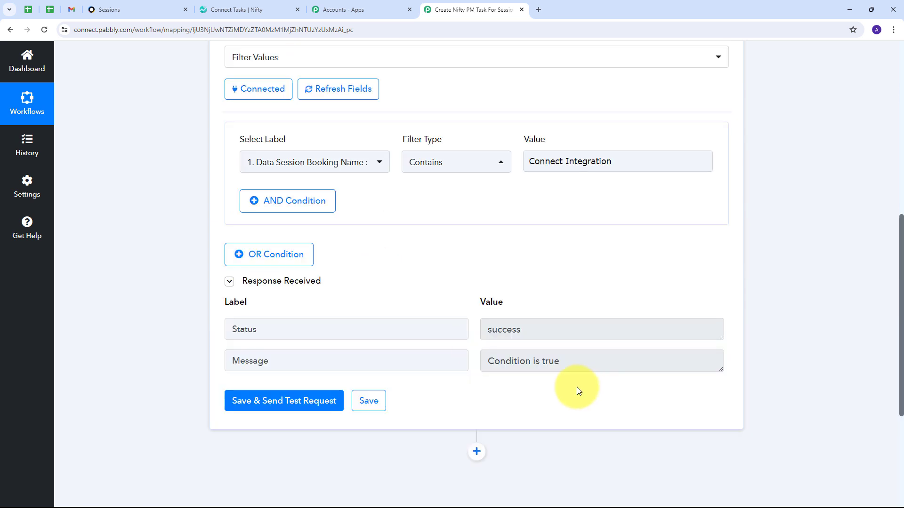
pyautogui.scroll(1, 442, 323)
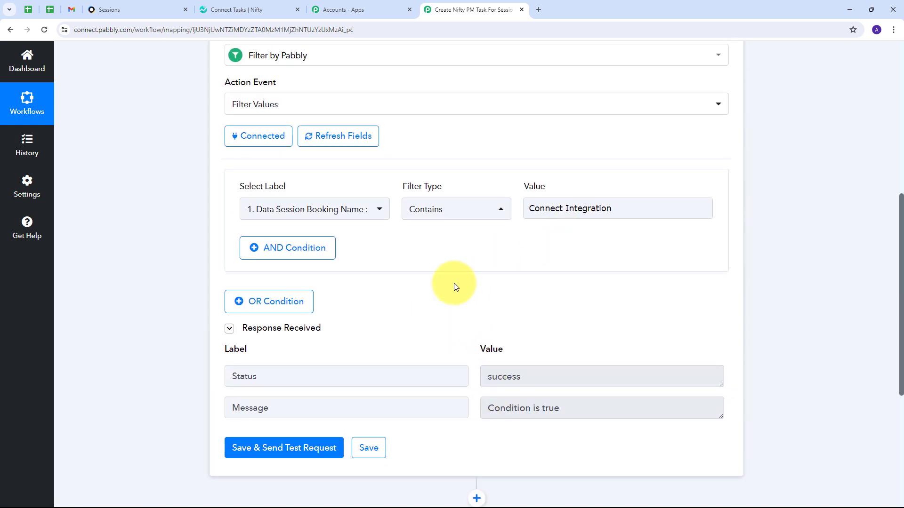
pyautogui.tripleClick(635, 208)
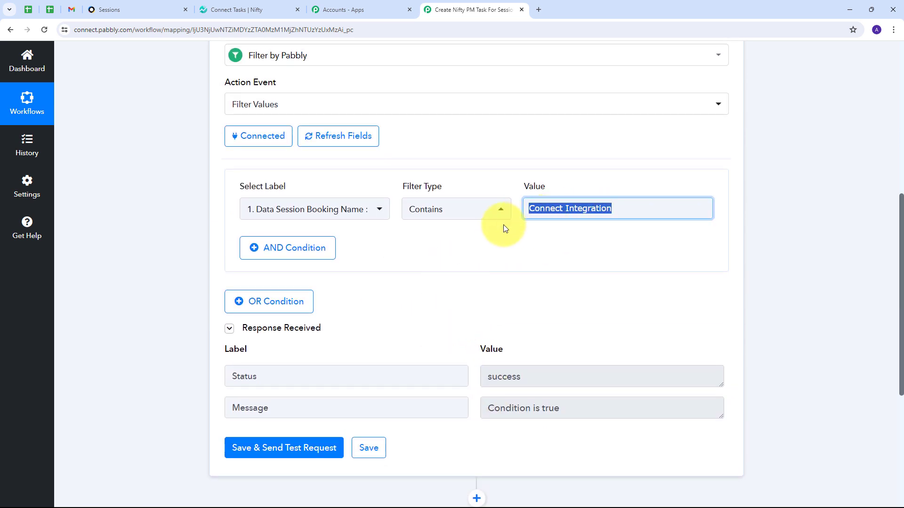
pyautogui.click(174, 259)
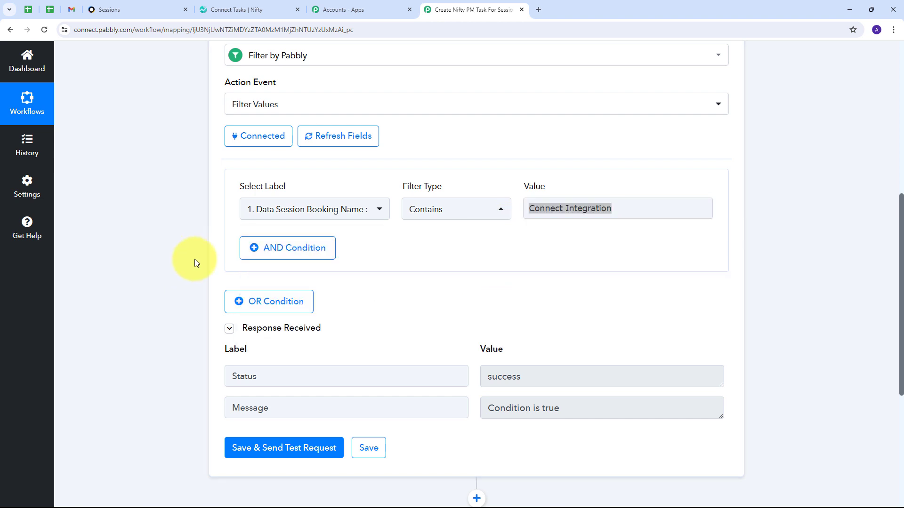
pyautogui.scroll(-3, 426, 249)
pyautogui.scroll(-2, 428, 243)
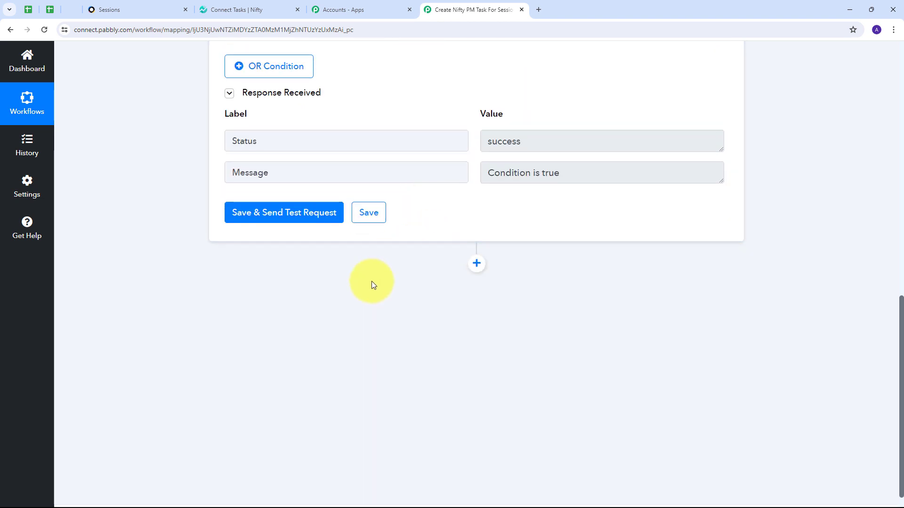
# Add a Nifty PM action step after the filter with the Create Task event
pyautogui.click(476, 264)
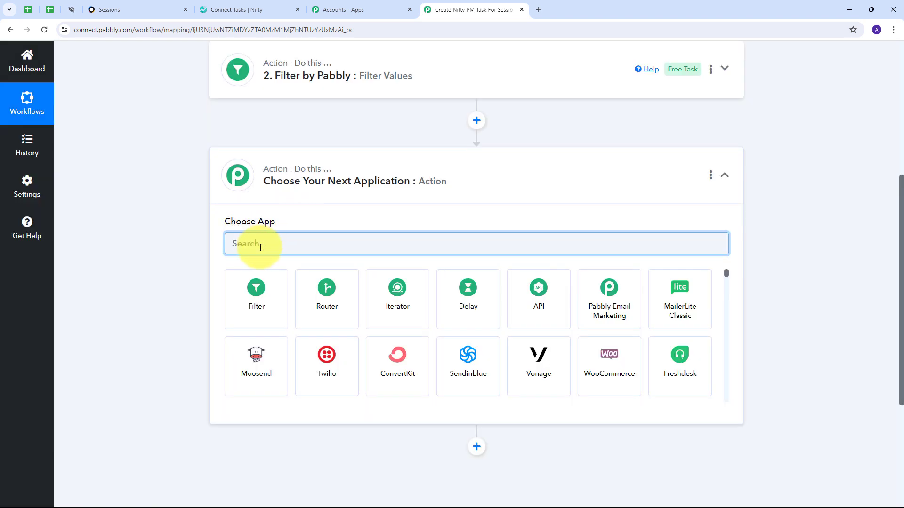
pyautogui.write('Nifty')
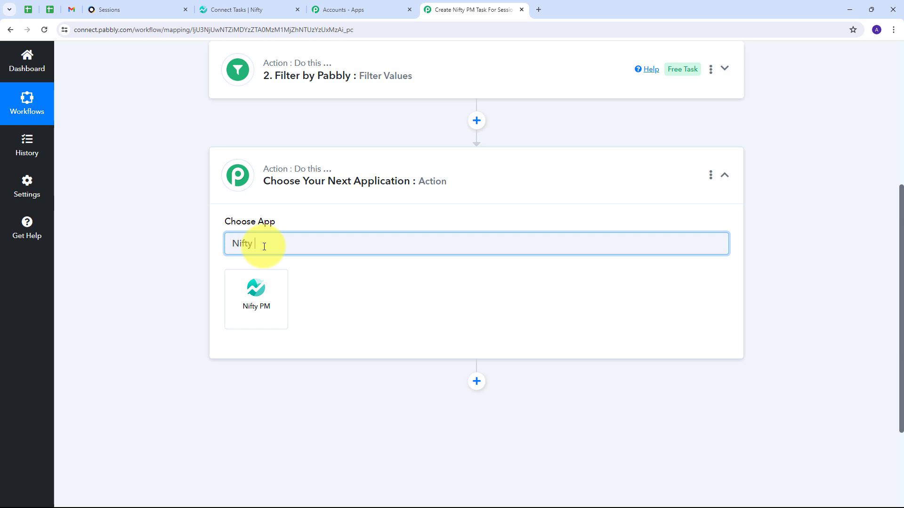
pyautogui.click(263, 302)
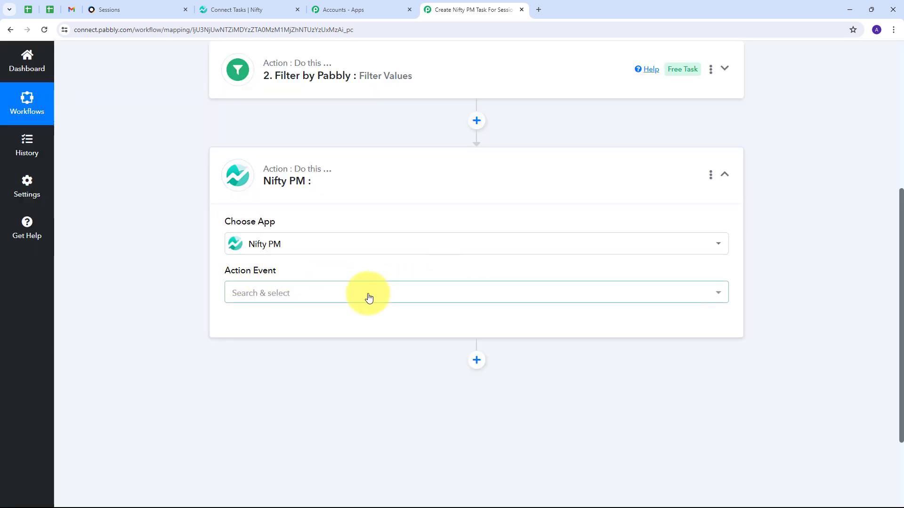
pyautogui.click(361, 296)
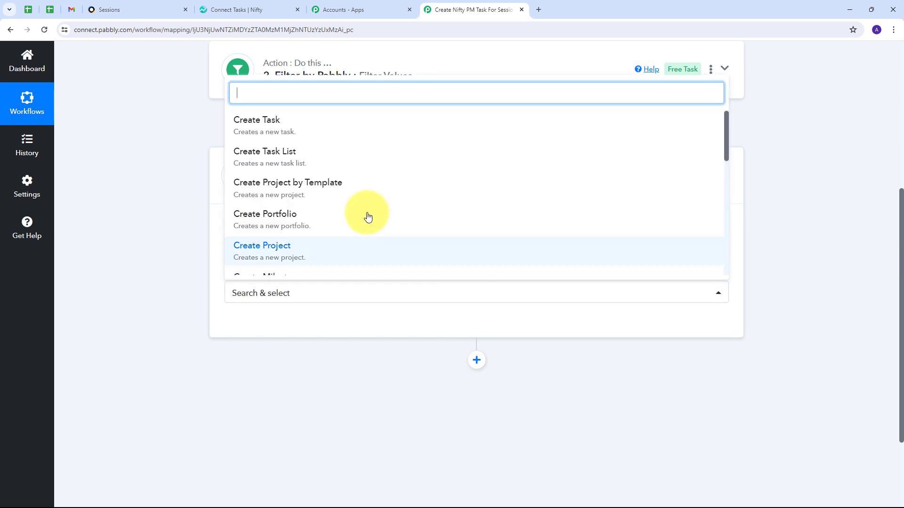
pyautogui.click(282, 131)
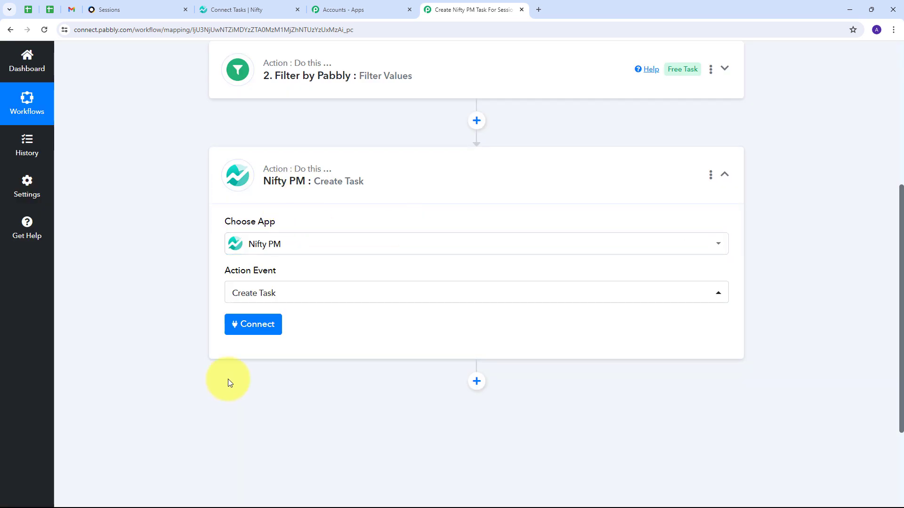
# Authorize a new Nifty PM connection, Nifty PM #4, by allowing access to the workspace
pyautogui.click(253, 329)
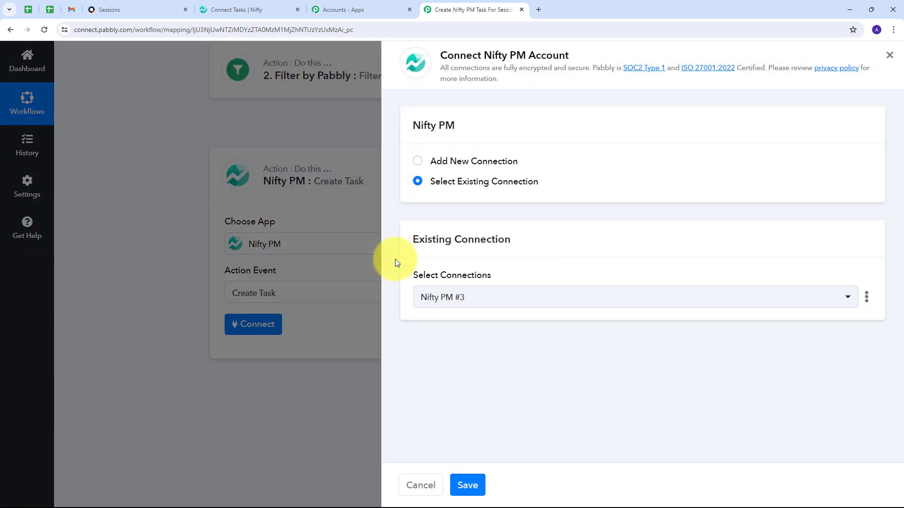
pyautogui.click(458, 160)
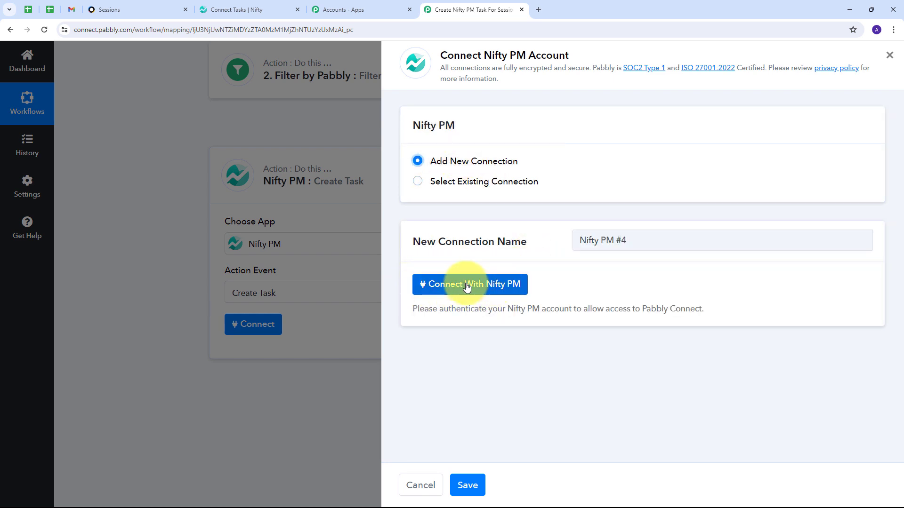
pyautogui.click(432, 283)
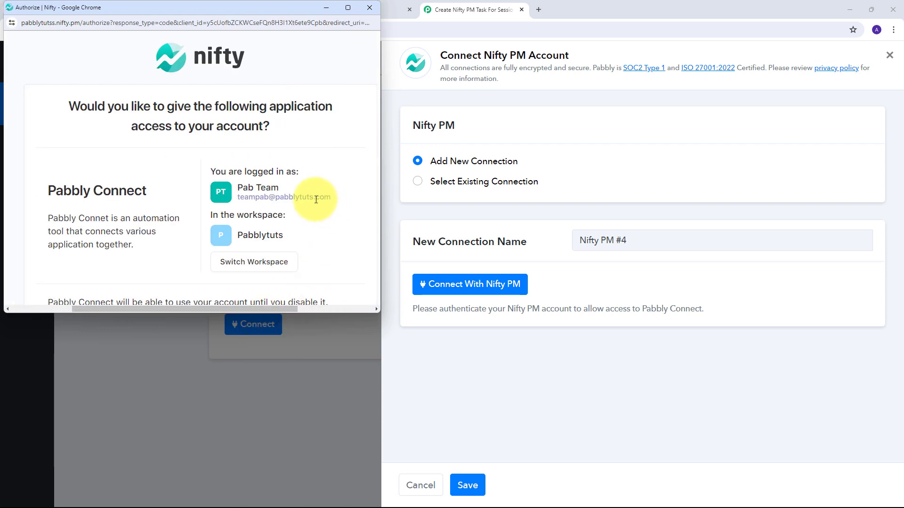
pyautogui.scroll(-4, 316, 199)
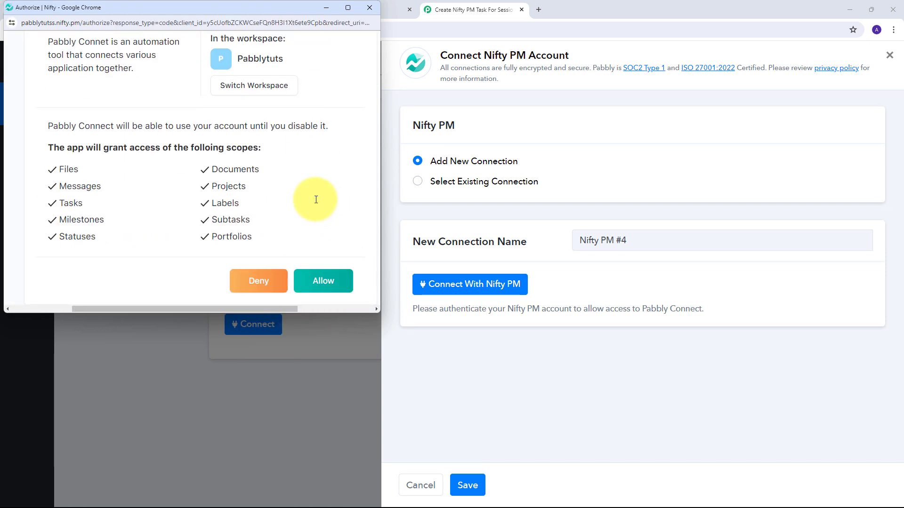
pyautogui.click(320, 281)
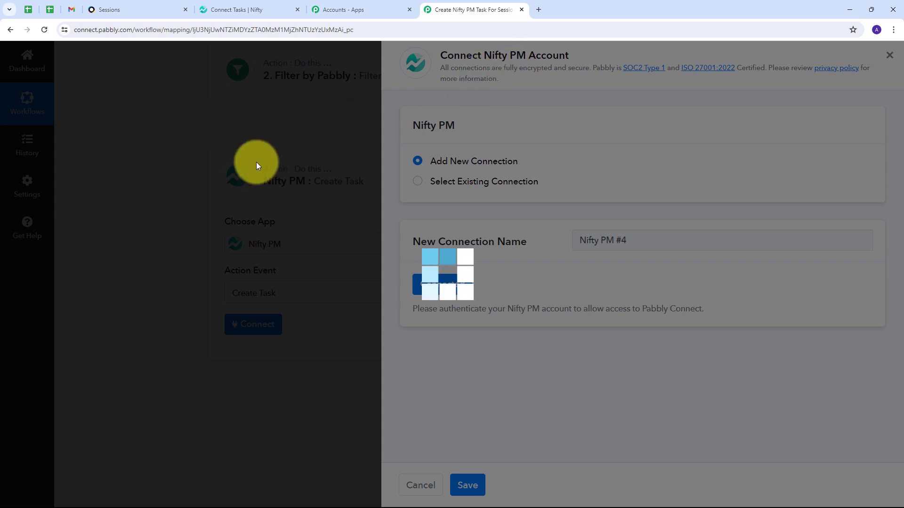
# Map the Sessions Booking Name into the Nifty PM Task Name field
pyautogui.scroll(-4, 508, 197)
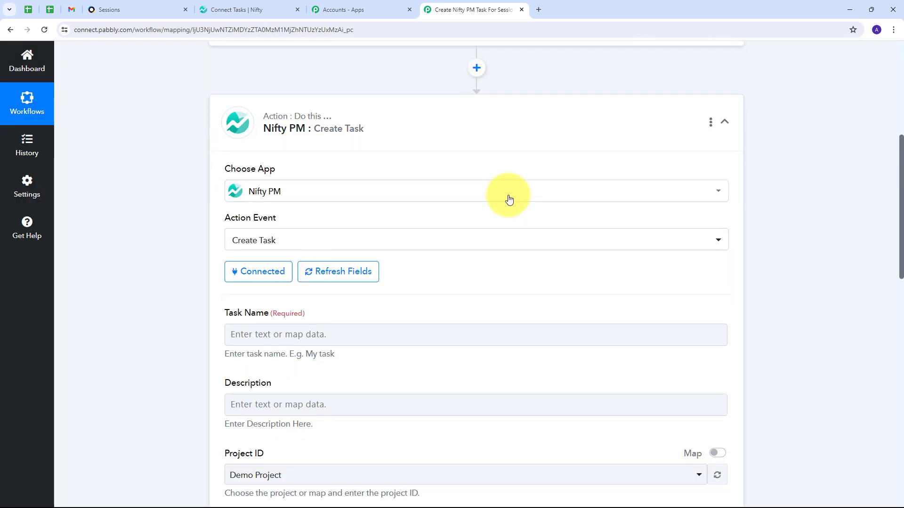
pyautogui.scroll(-9, 396, 213)
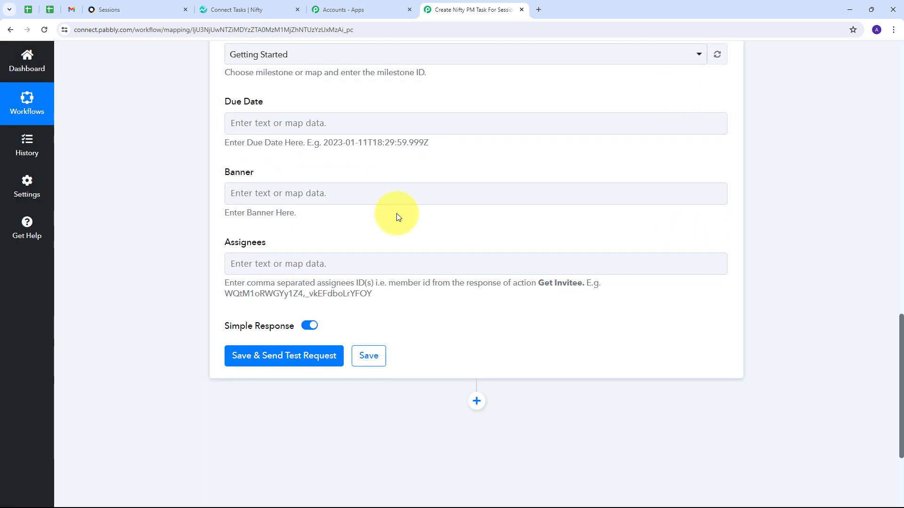
pyautogui.scroll(5, 396, 213)
pyautogui.scroll(4, 396, 213)
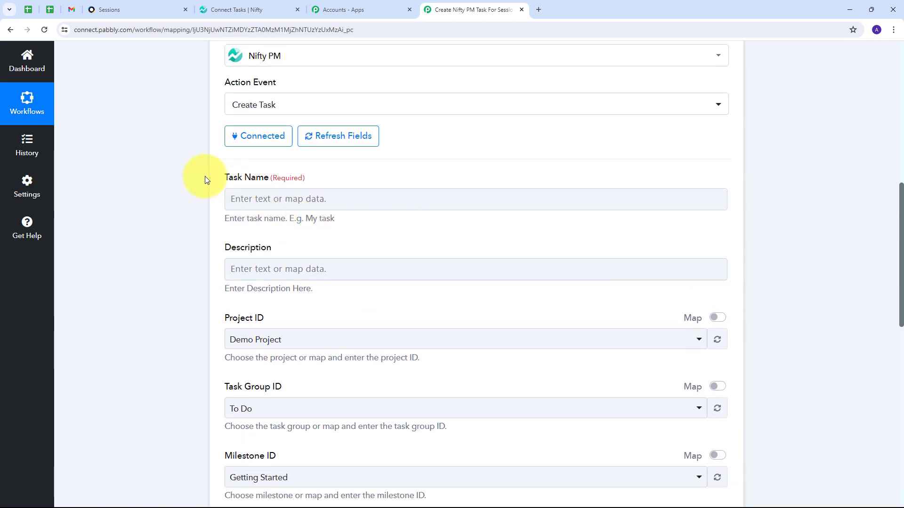
pyautogui.click(297, 200)
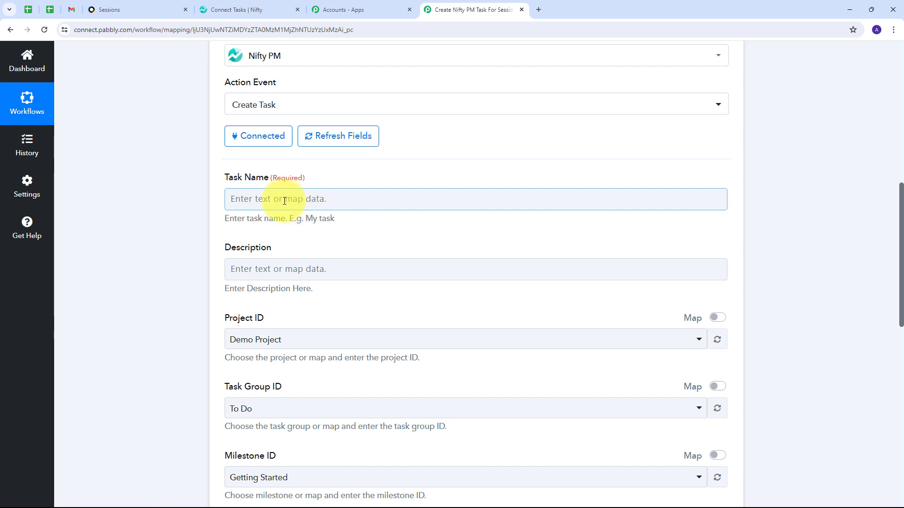
pyautogui.click(238, 197)
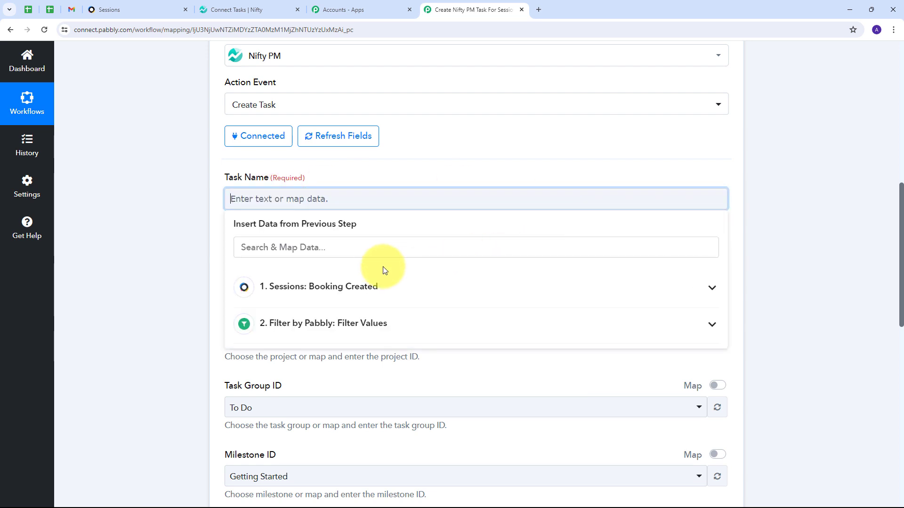
pyautogui.click(489, 296)
pyautogui.scroll(-15, 488, 296)
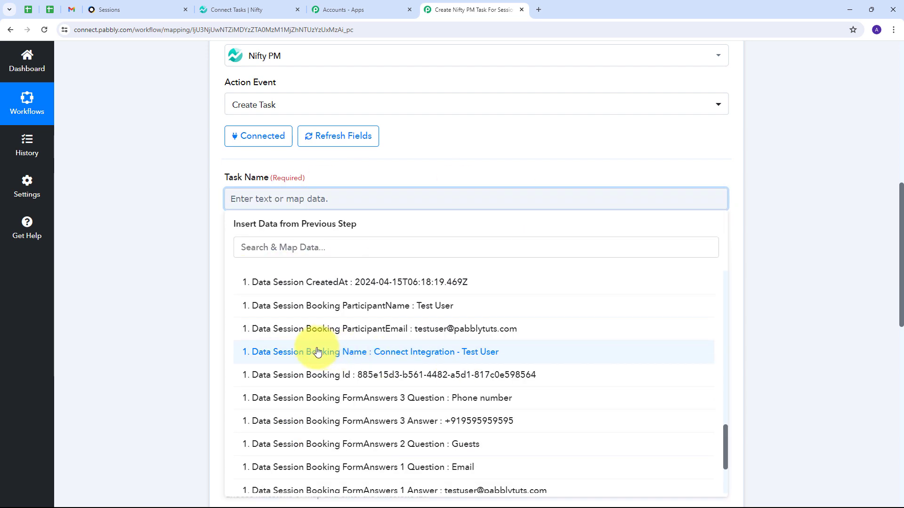
pyautogui.click(416, 352)
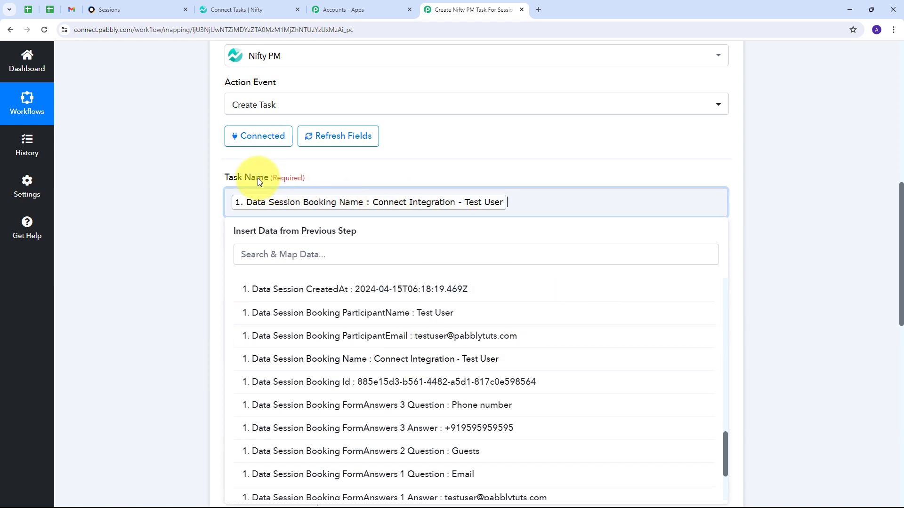
pyautogui.click(380, 162)
pyautogui.scroll(-2, 311, 214)
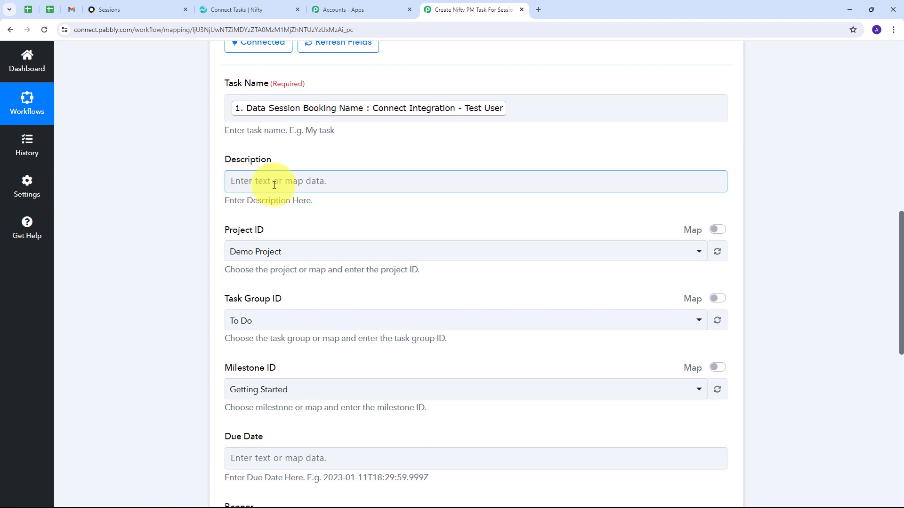
# Map the Sessions Trigger value into the task Description field
pyautogui.click(371, 179)
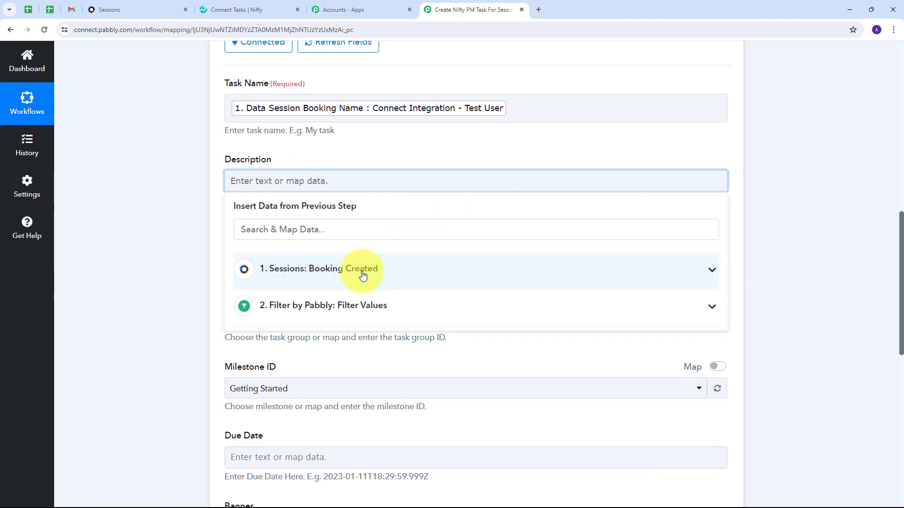
pyautogui.click(513, 282)
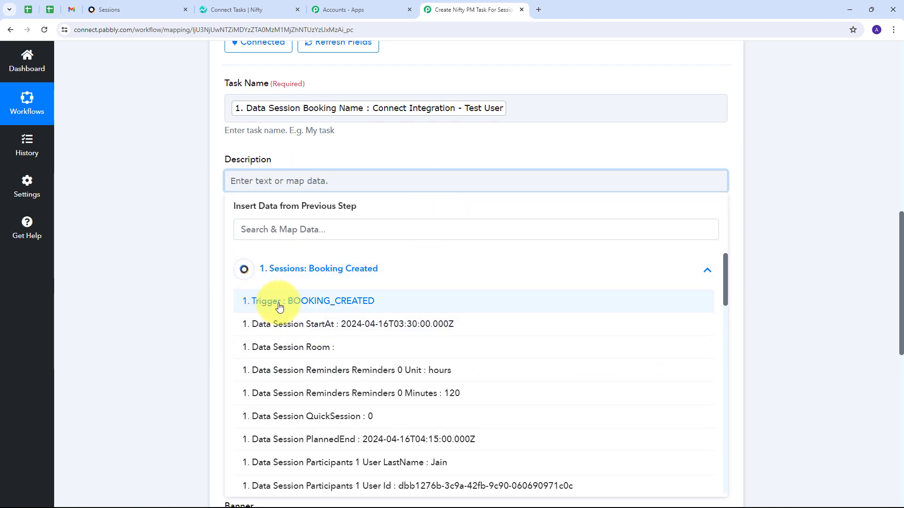
pyautogui.click(304, 304)
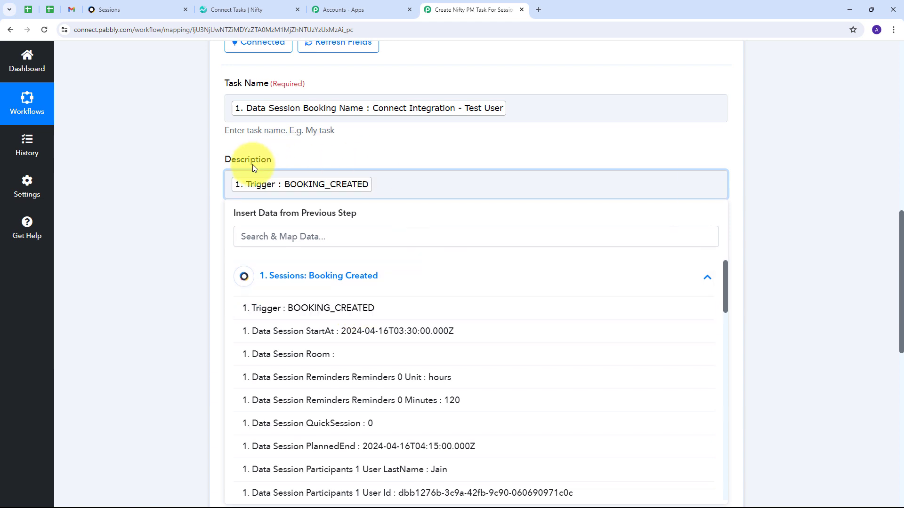
pyautogui.click(387, 150)
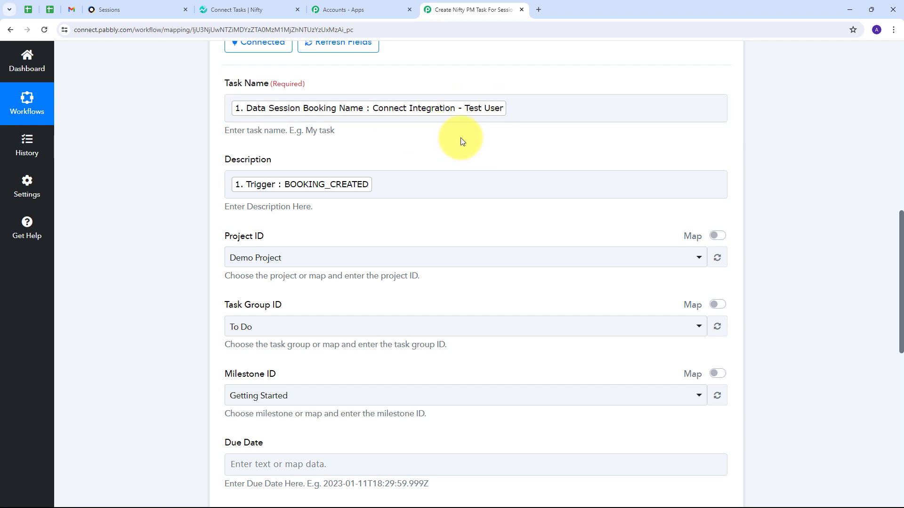
pyautogui.scroll(-1, 462, 135)
pyautogui.scroll(-2, 216, 111)
pyautogui.scroll(1, 234, 113)
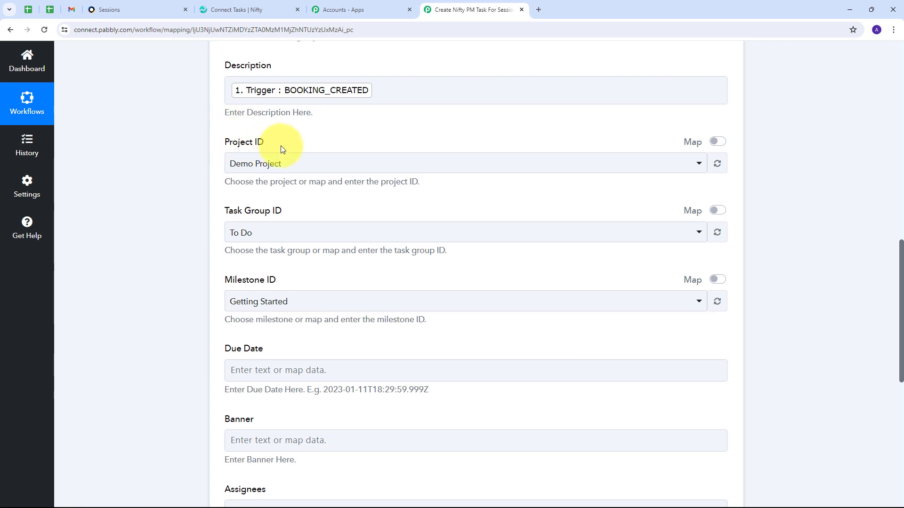
# Set the Nifty PM task's Project ID to Connect and Task Group ID to To Do
pyautogui.click(366, 165)
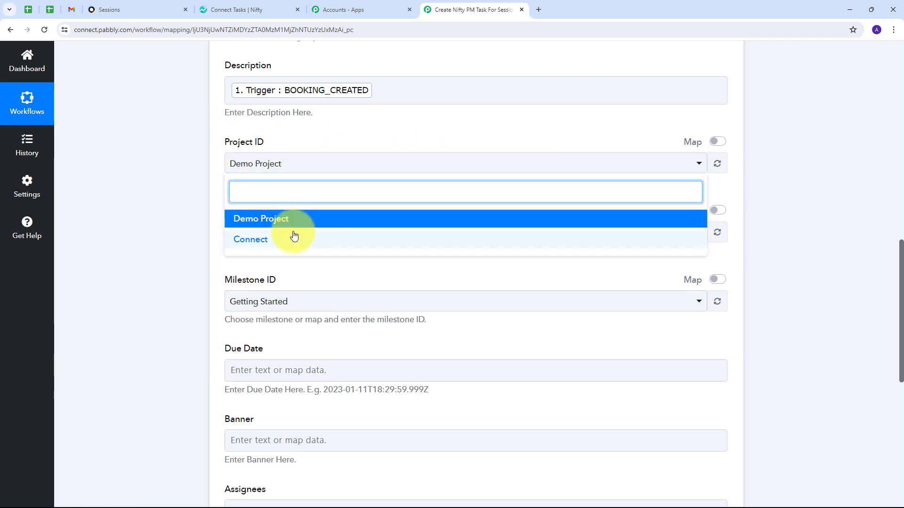
pyautogui.click(262, 244)
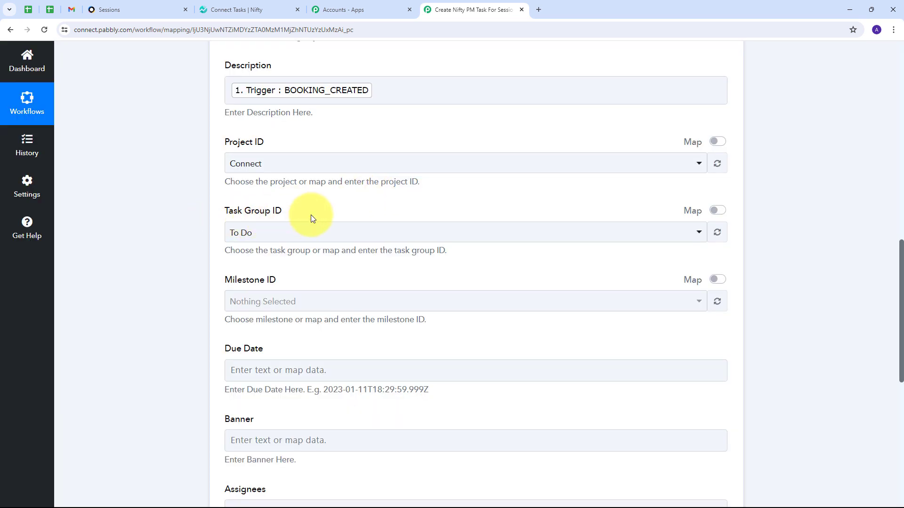
pyautogui.click(419, 234)
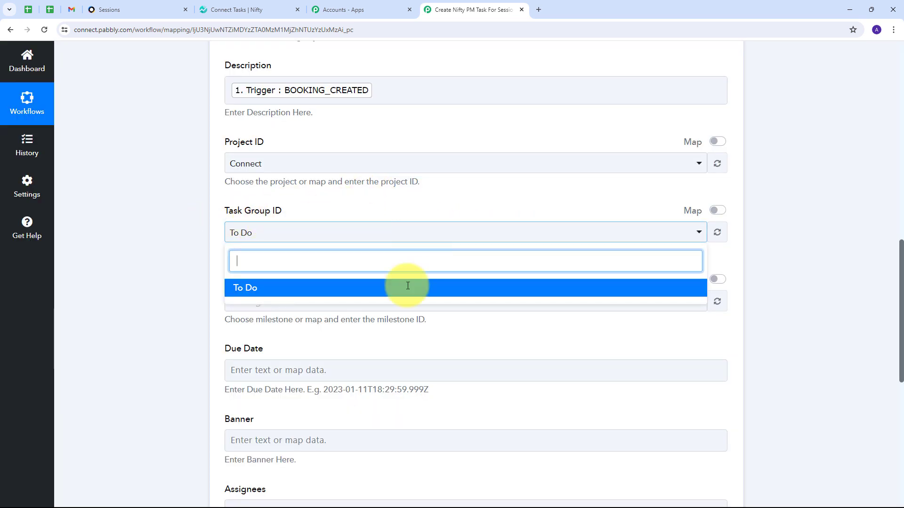
pyautogui.click(253, 289)
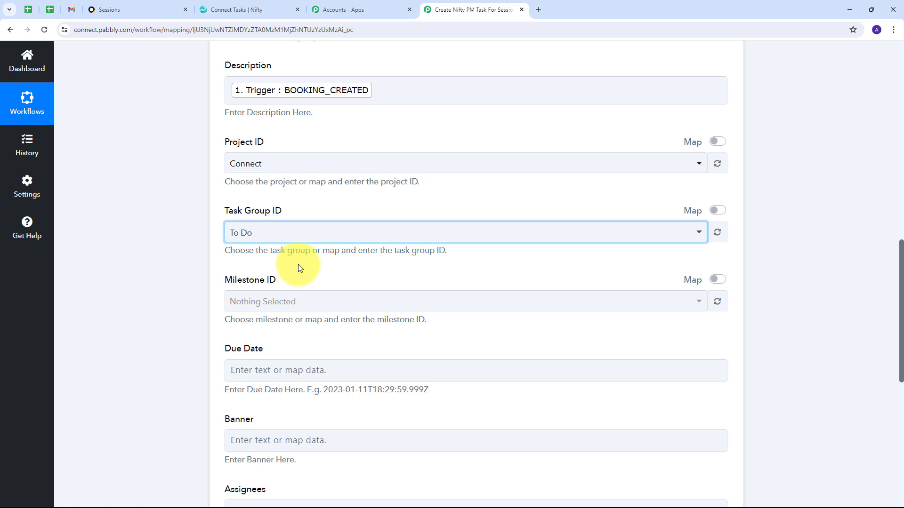
pyautogui.scroll(-2, 296, 266)
pyautogui.click(265, 274)
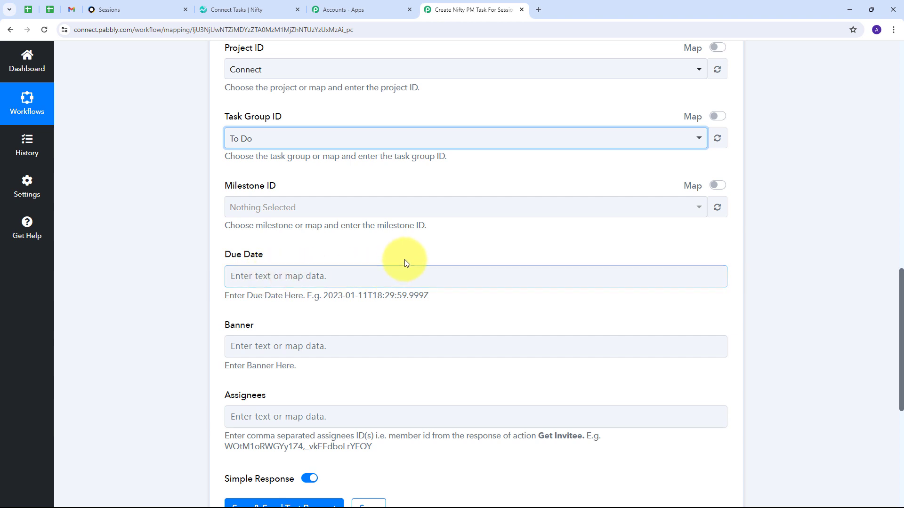
pyautogui.scroll(8, 399, 256)
pyautogui.scroll(4, 401, 257)
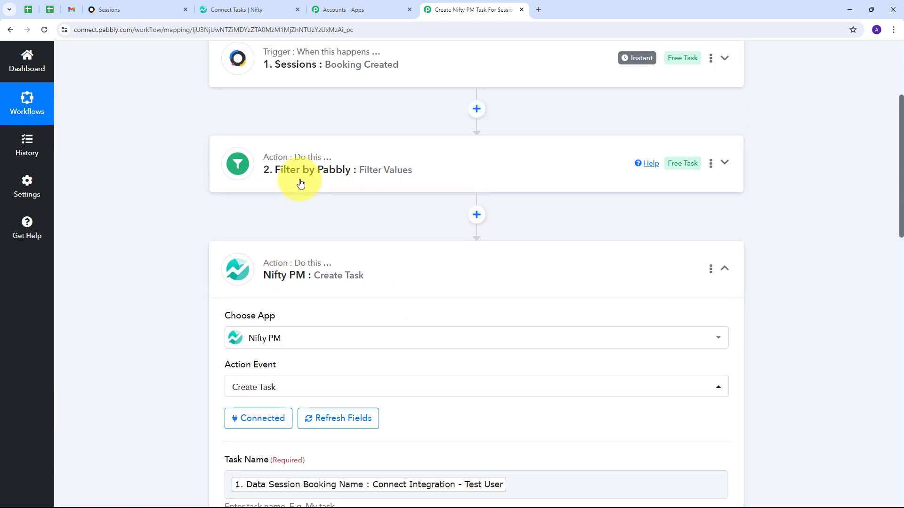
# Insert a Date/Time Formatter step after the filter using the Format Time Zone Only event
pyautogui.click(475, 214)
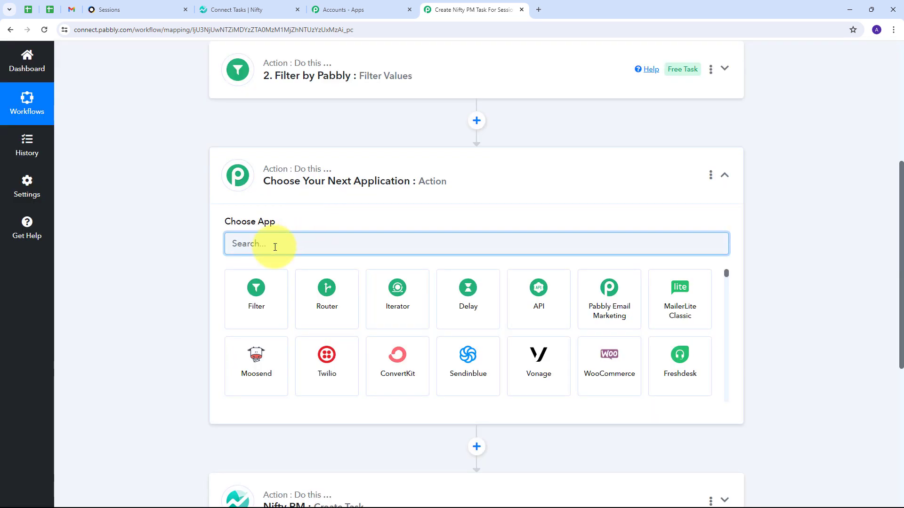
pyautogui.write('date')
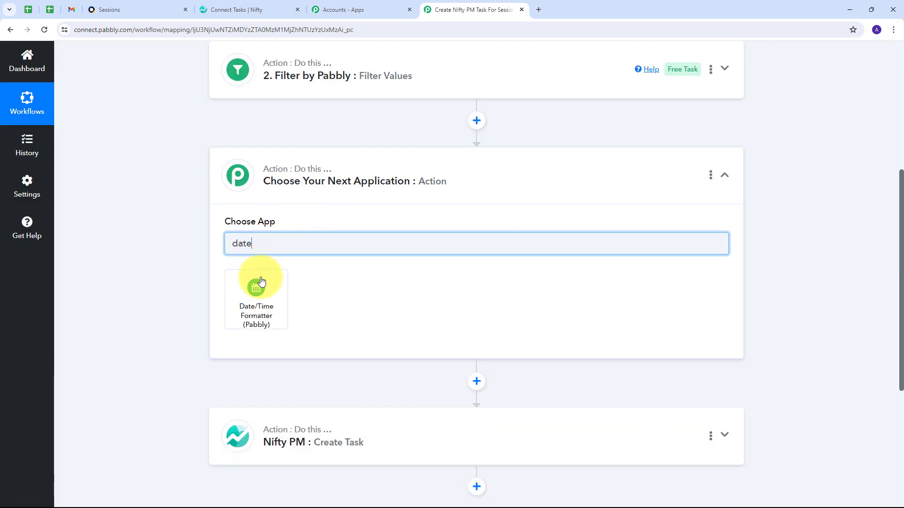
pyautogui.click(260, 289)
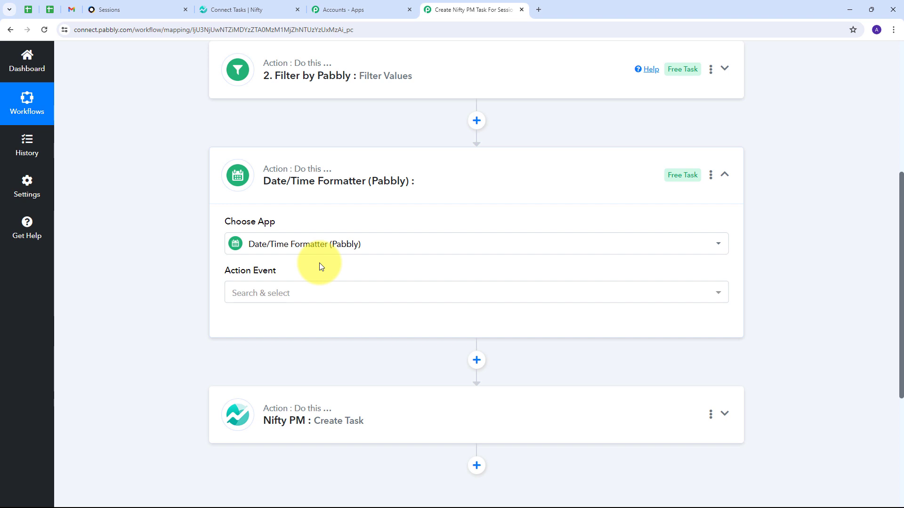
pyautogui.click(361, 292)
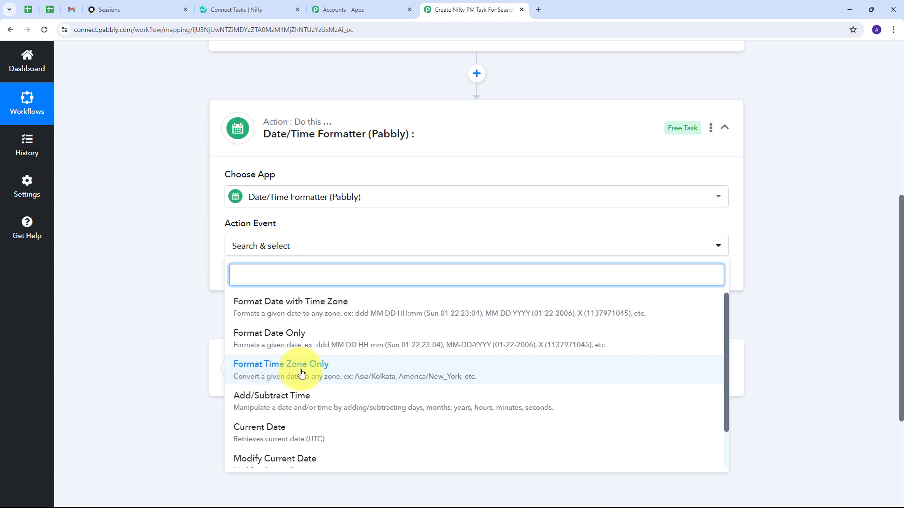
pyautogui.click(285, 375)
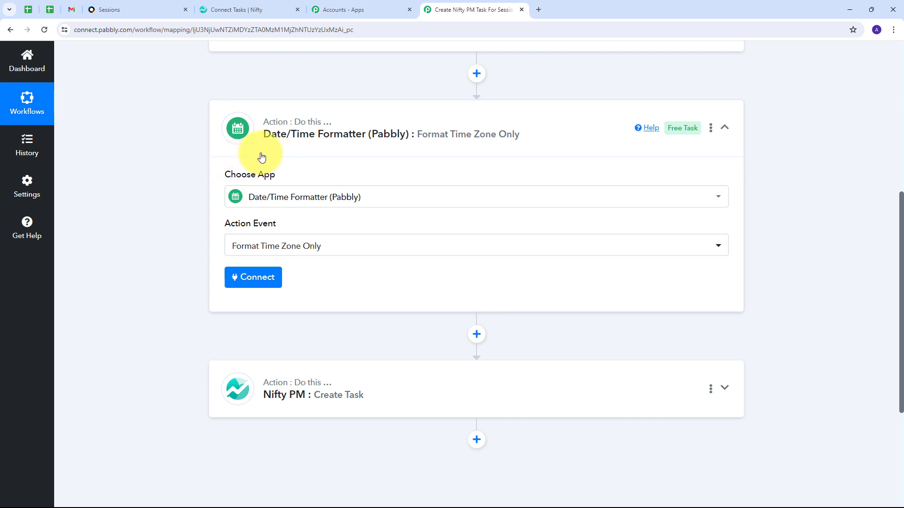
# Connect the formatter step and map the Sessions booking's PlannedEnd value into the Date field
pyautogui.click(253, 282)
pyautogui.scroll(-3, 359, 147)
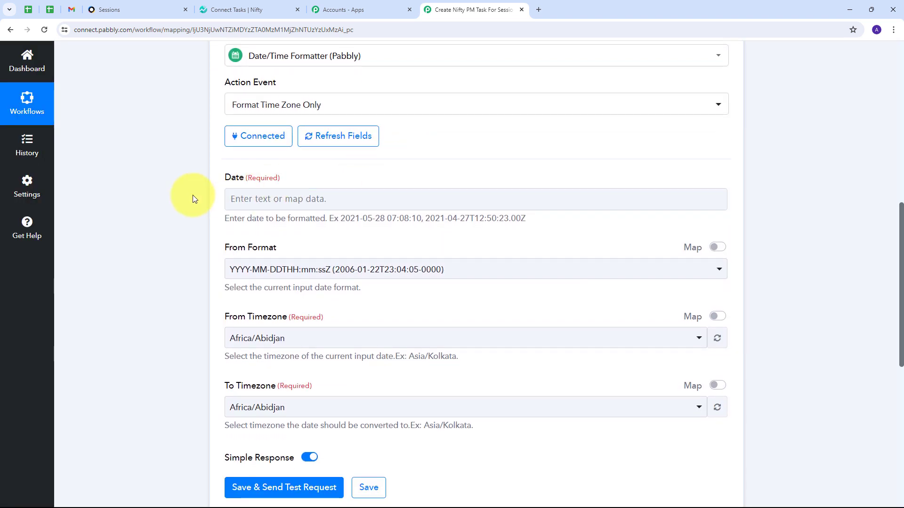
pyautogui.click(313, 199)
pyautogui.click(289, 197)
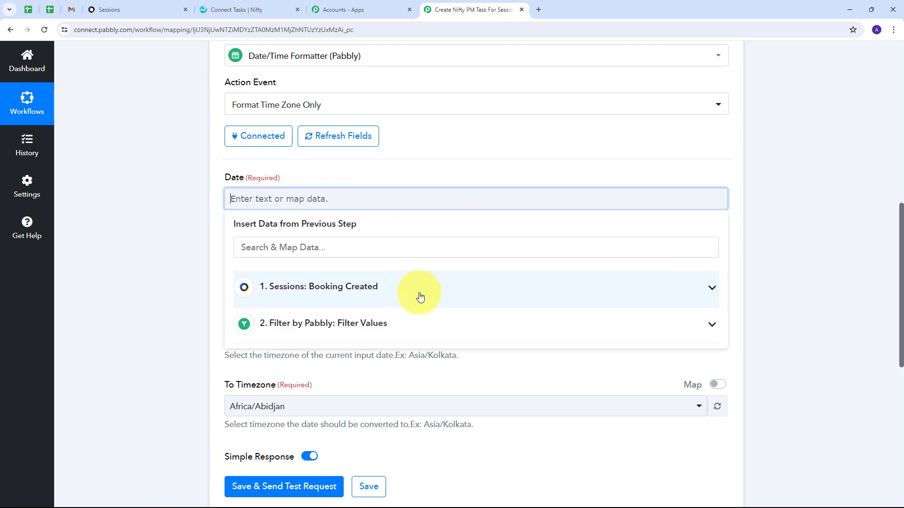
pyautogui.click(359, 286)
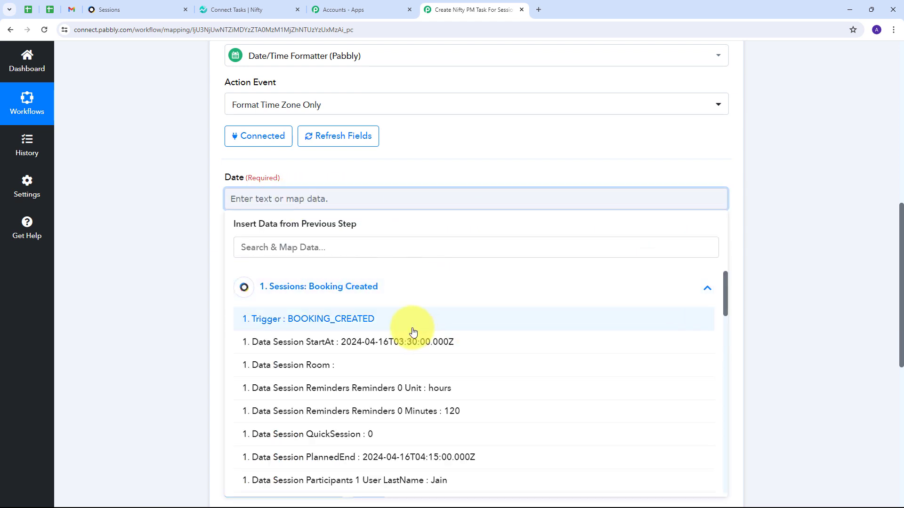
pyautogui.scroll(-2, 413, 325)
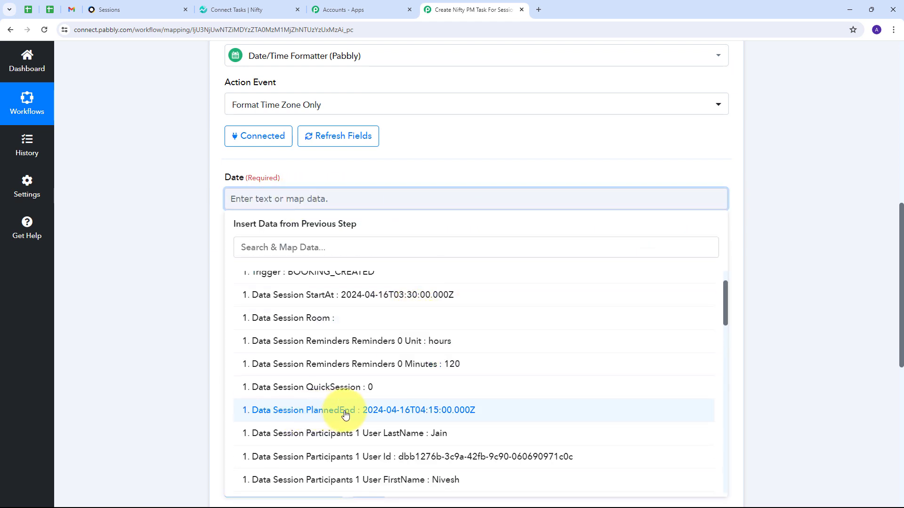
pyautogui.click(403, 418)
pyautogui.click(154, 264)
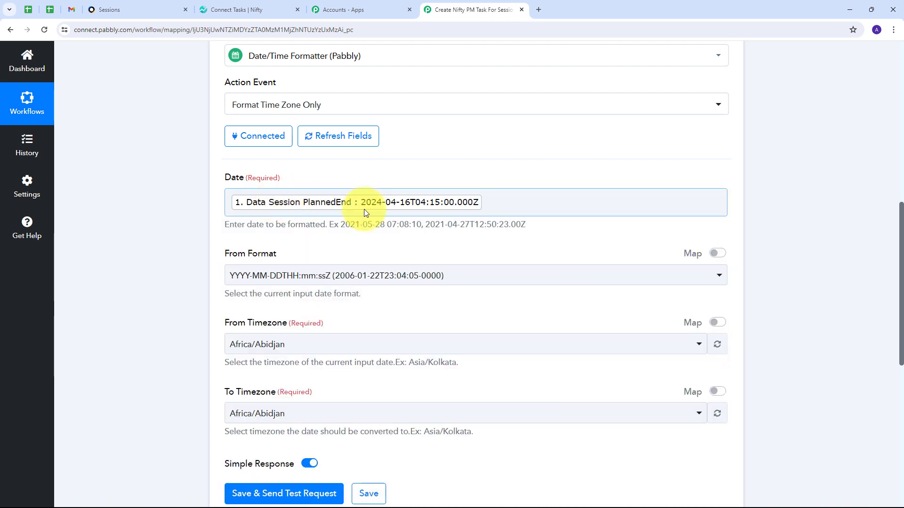
# Keep YYYY-MM-DDTHH:mm:ssZ as the formatter's input date format
pyautogui.scroll(-1, 363, 209)
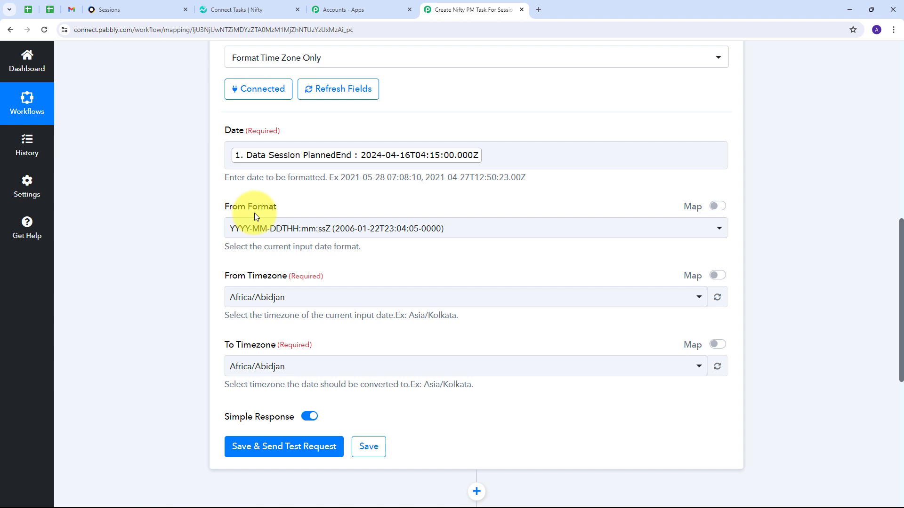
pyautogui.click(474, 234)
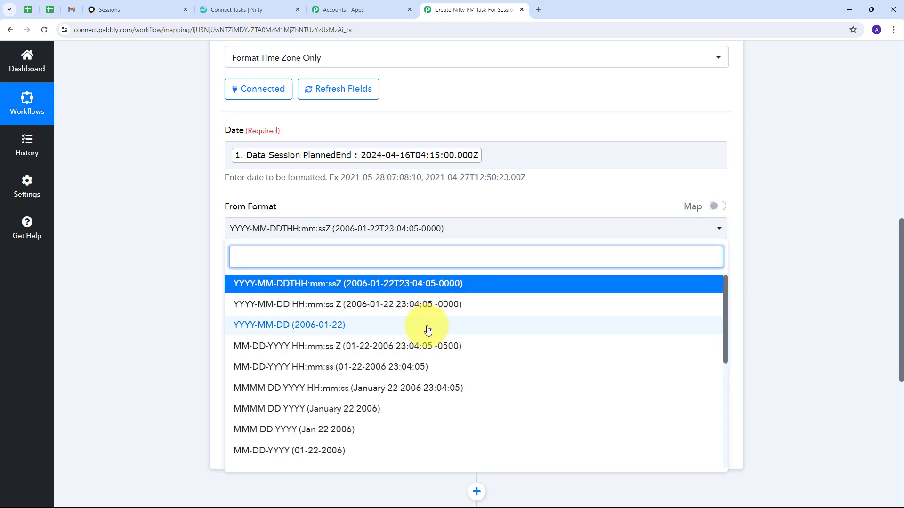
pyautogui.scroll(-3, 305, 306)
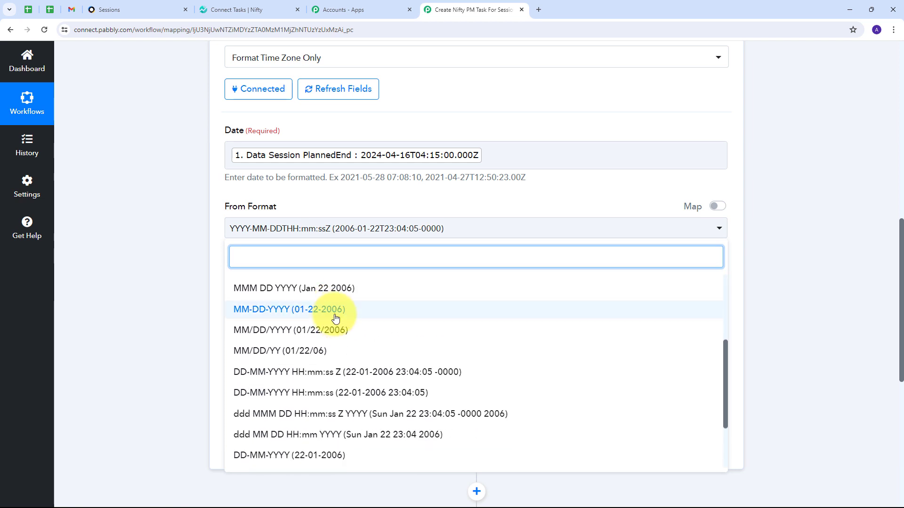
pyautogui.scroll(3, 335, 318)
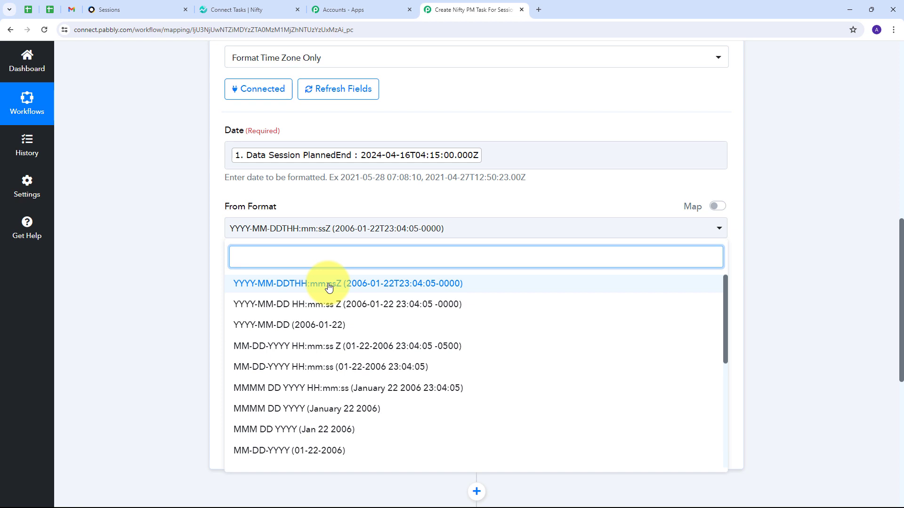
pyautogui.click(329, 288)
# Set the time zone conversion from Etc/UTC to Asia/Kolkata
pyautogui.scroll(-1, 232, 232)
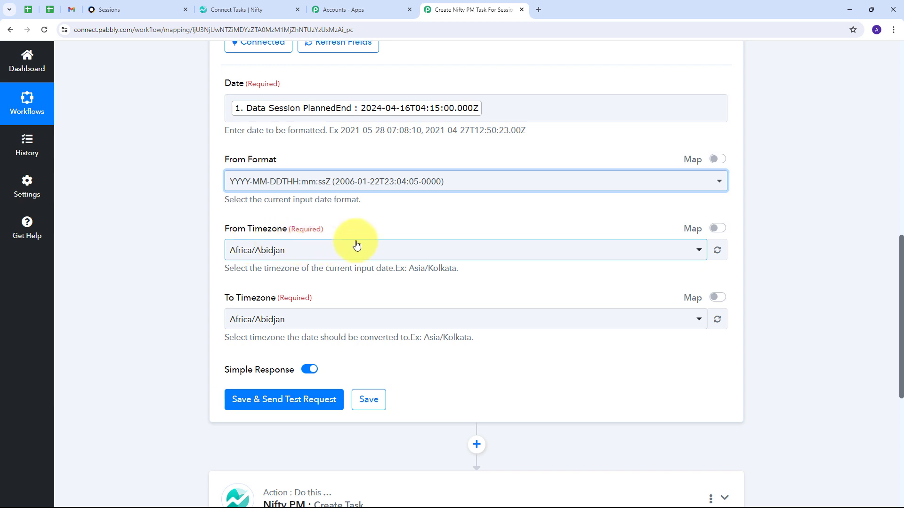
pyautogui.click(335, 253)
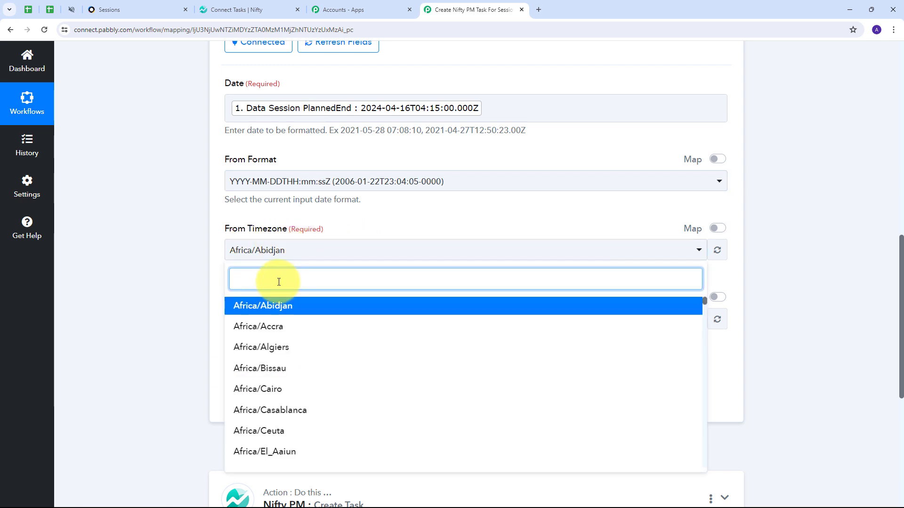
pyautogui.write('Utc')
pyautogui.press('Return')
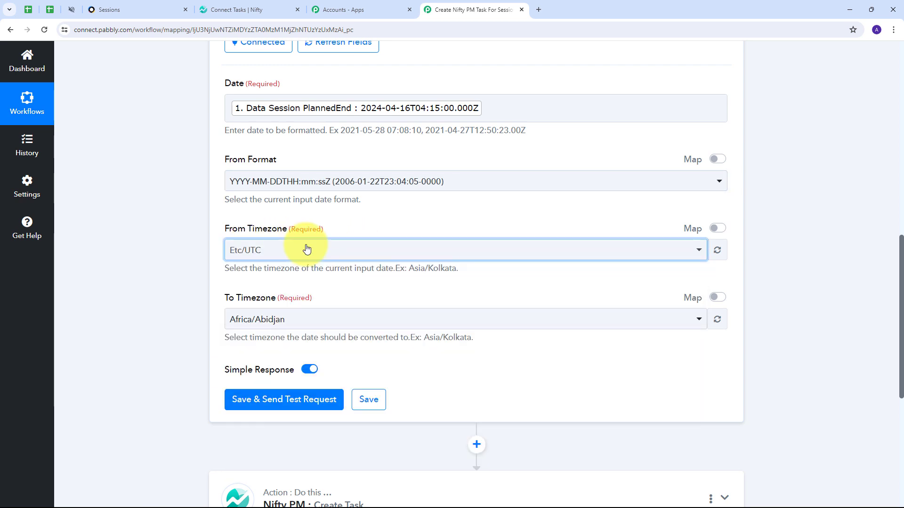
pyautogui.scroll(-1, 239, 255)
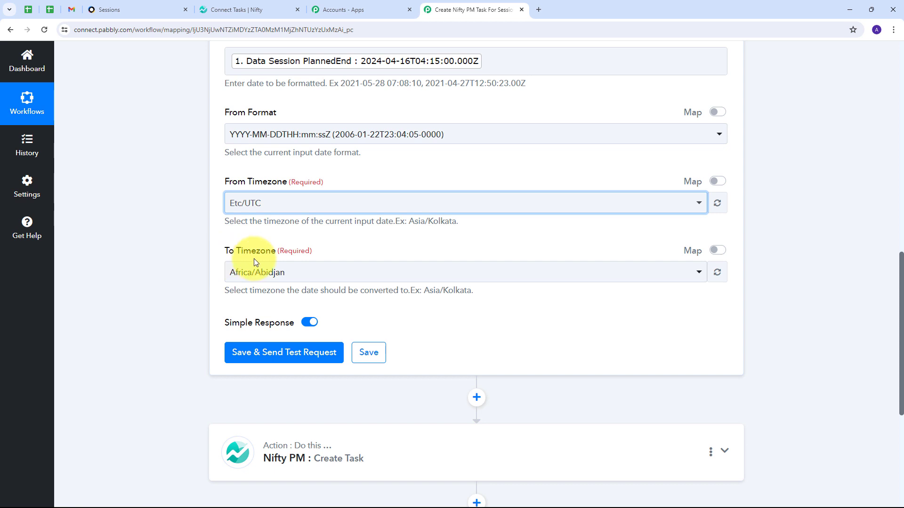
pyautogui.click(330, 276)
pyautogui.write('A')
pyautogui.press('BackSpace')
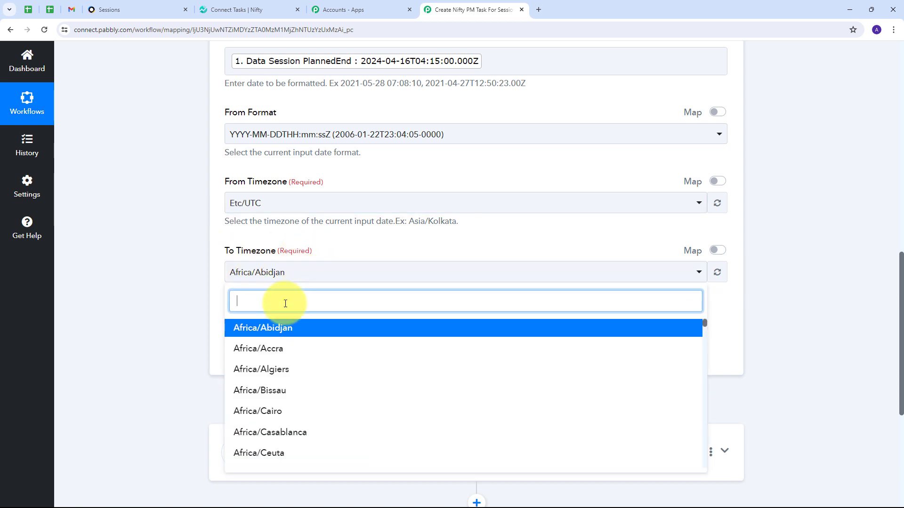
pyautogui.write('kol')
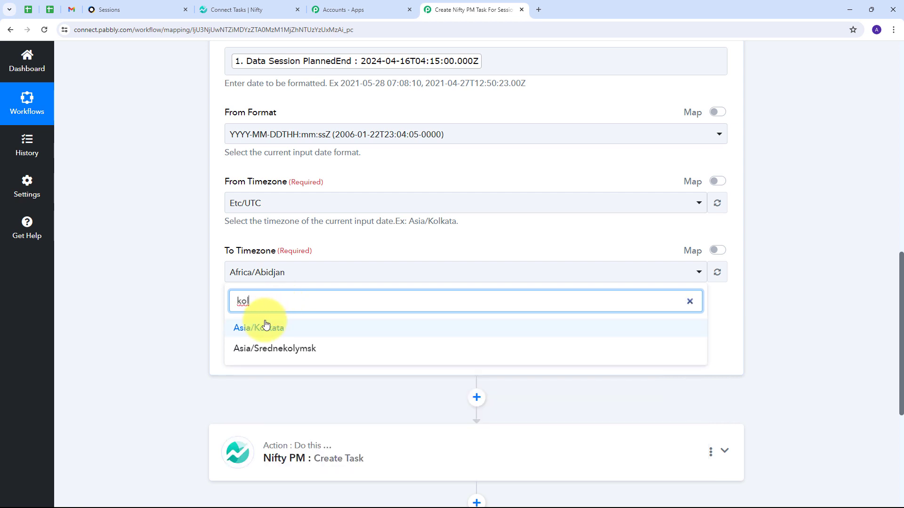
pyautogui.click(259, 326)
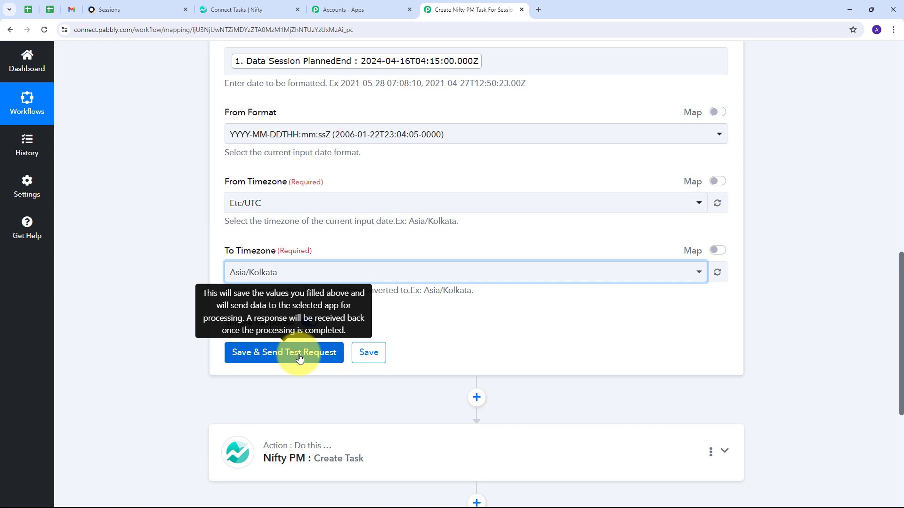
# Test the formatter, confirm the result 2024-04-16T09:45:00+05:30, and expand the Nifty PM Create Task step
pyautogui.click(295, 362)
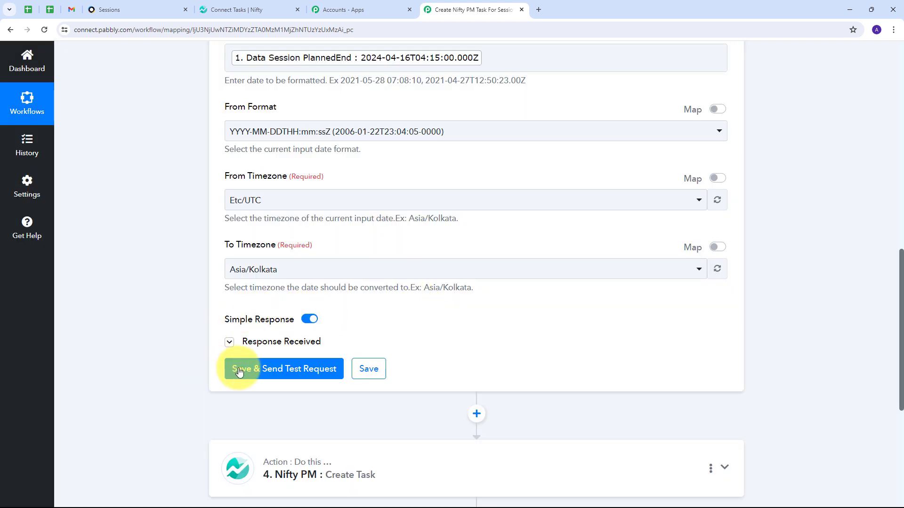
pyautogui.click(274, 371)
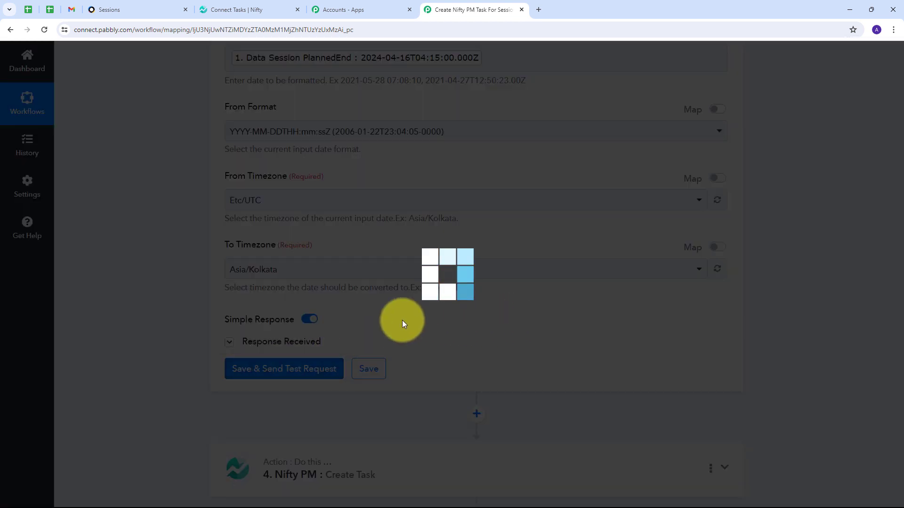
pyautogui.scroll(-1, 323, 324)
pyautogui.scroll(-1, 323, 324)
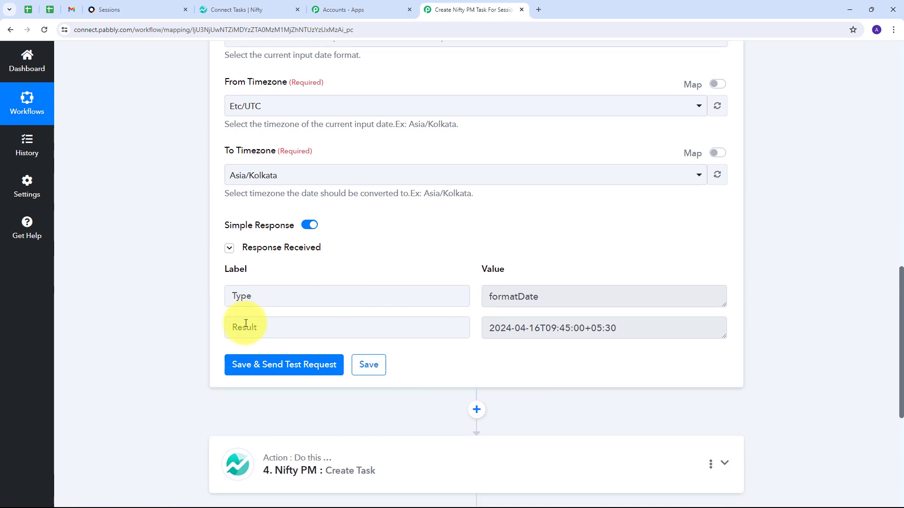
pyautogui.moveTo(720, 328); pyautogui.dragTo(455, 332)
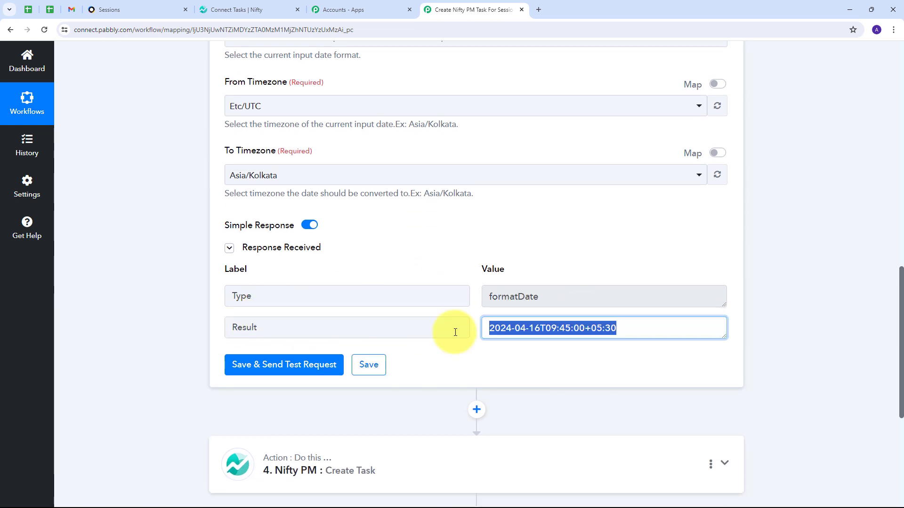
pyautogui.click(564, 330)
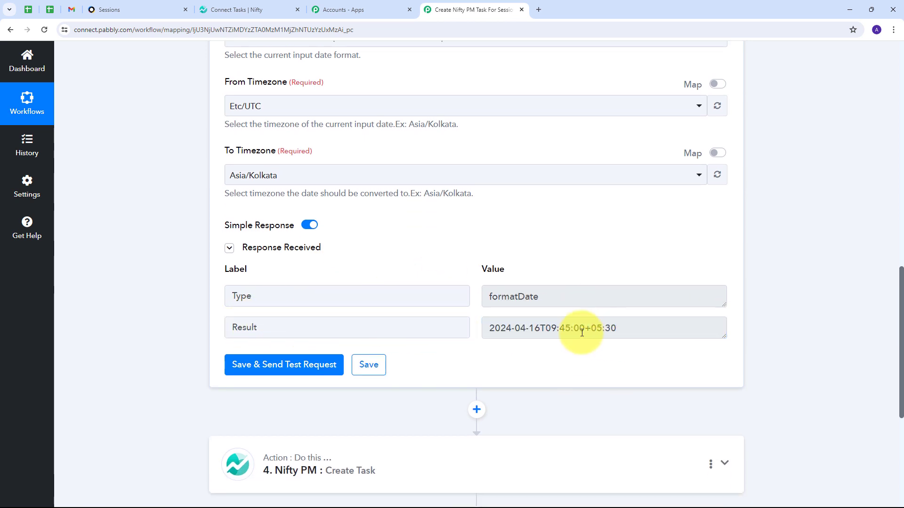
pyautogui.moveTo(546, 330); pyautogui.dragTo(635, 330)
pyautogui.click(439, 388)
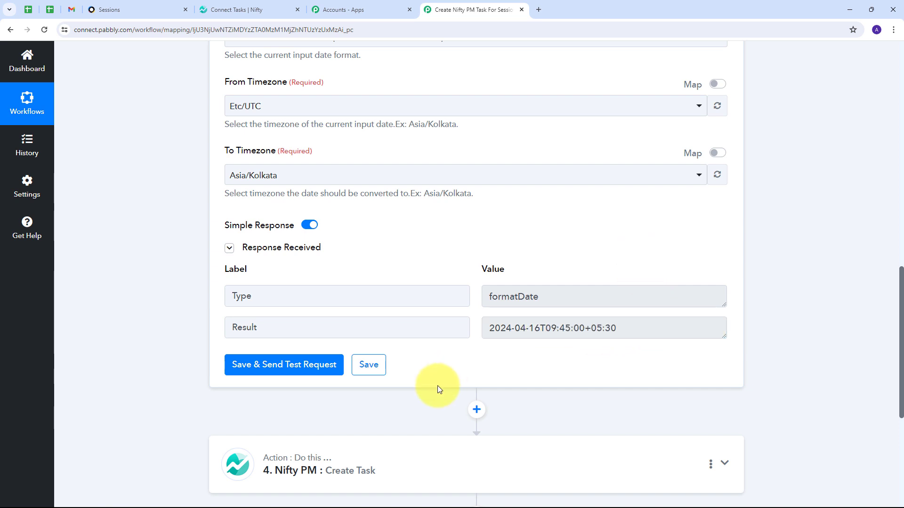
pyautogui.scroll(-6, 640, 219)
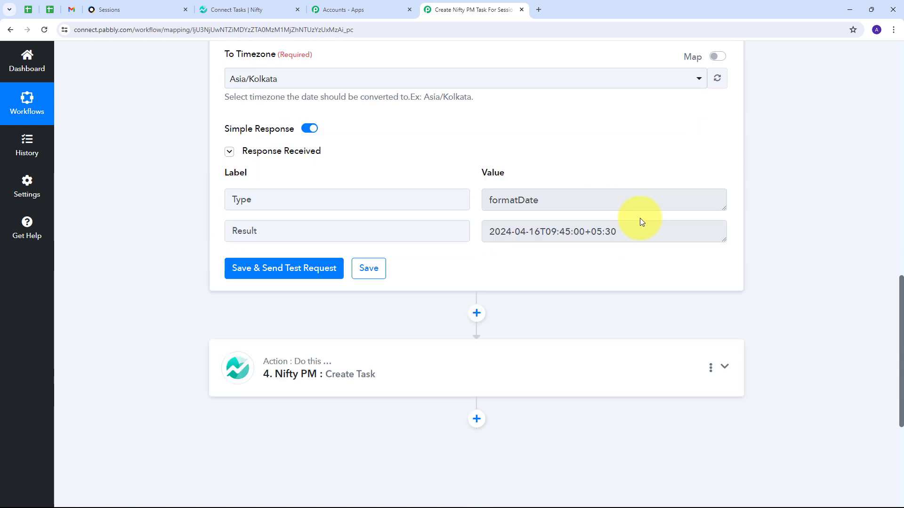
pyautogui.click(541, 195)
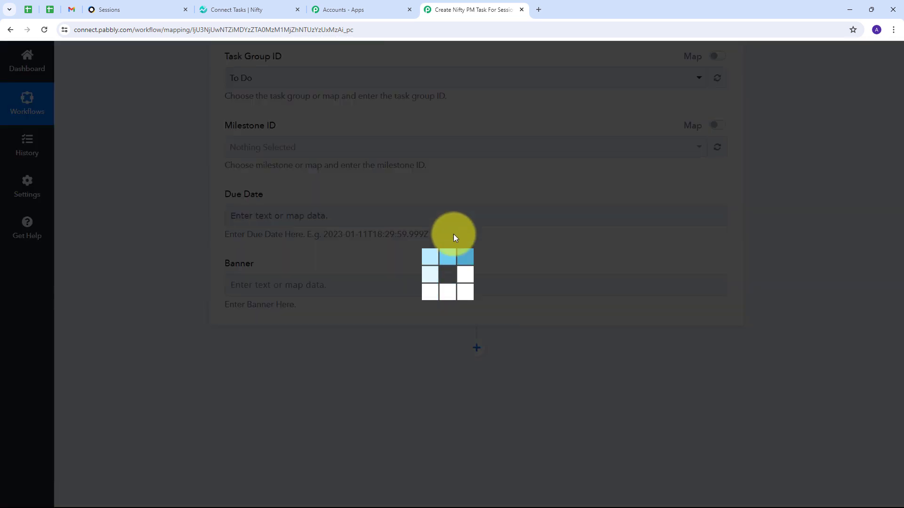
# Map the Date/Time Formatter's Result (2024-04-16T09:45:00+05:30) into the Nifty task's Due Date
pyautogui.scroll(-3, 501, 225)
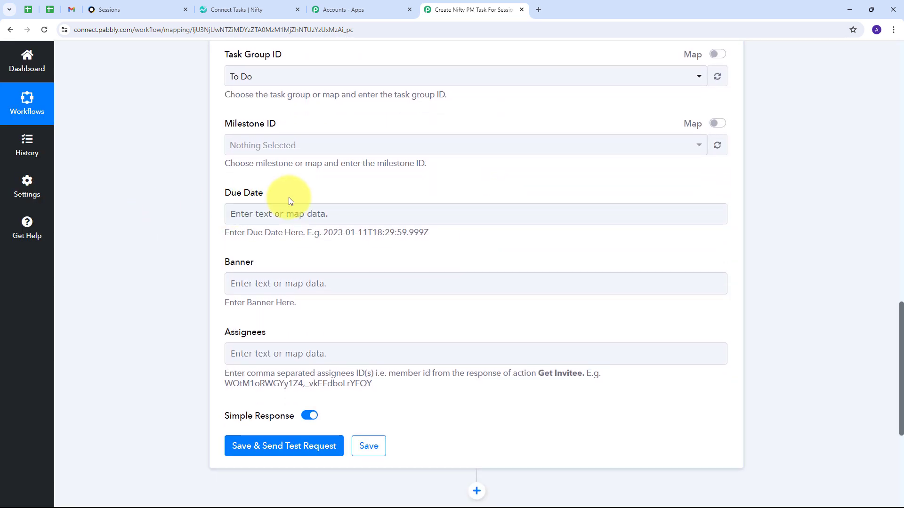
pyautogui.click(306, 214)
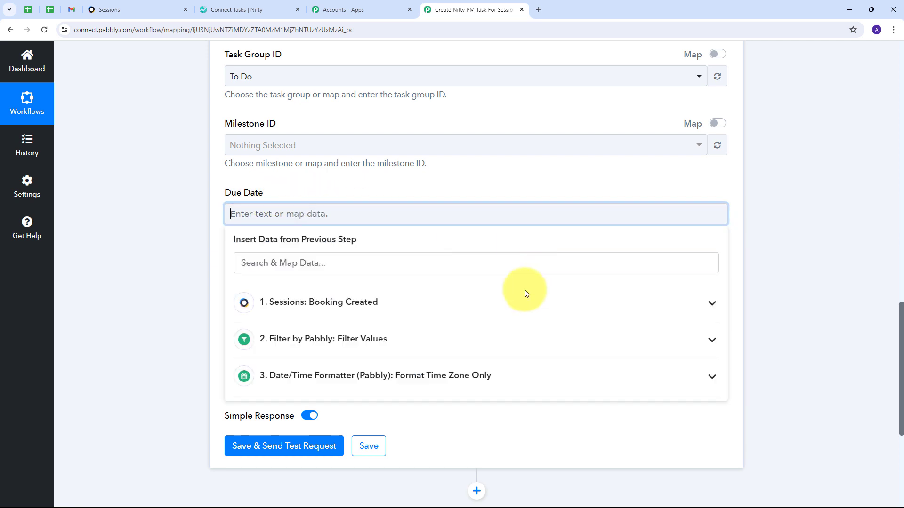
pyautogui.click(432, 377)
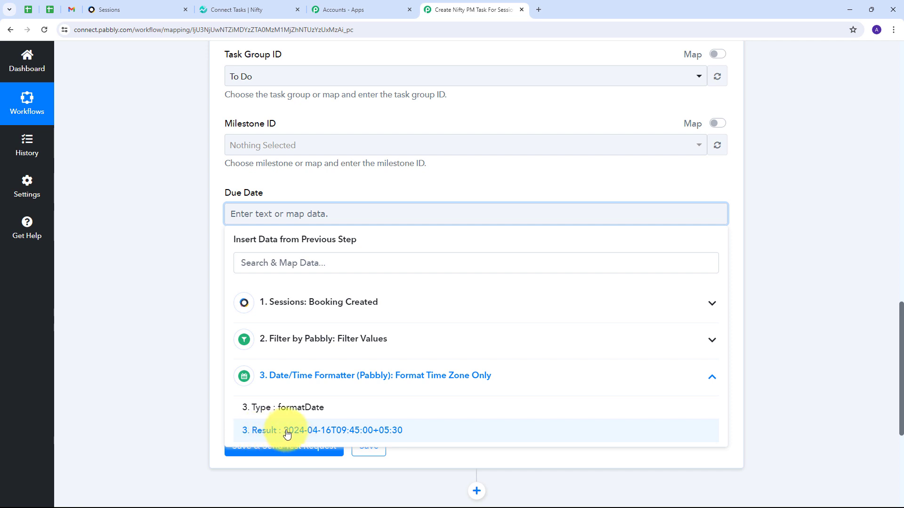
pyautogui.click(328, 434)
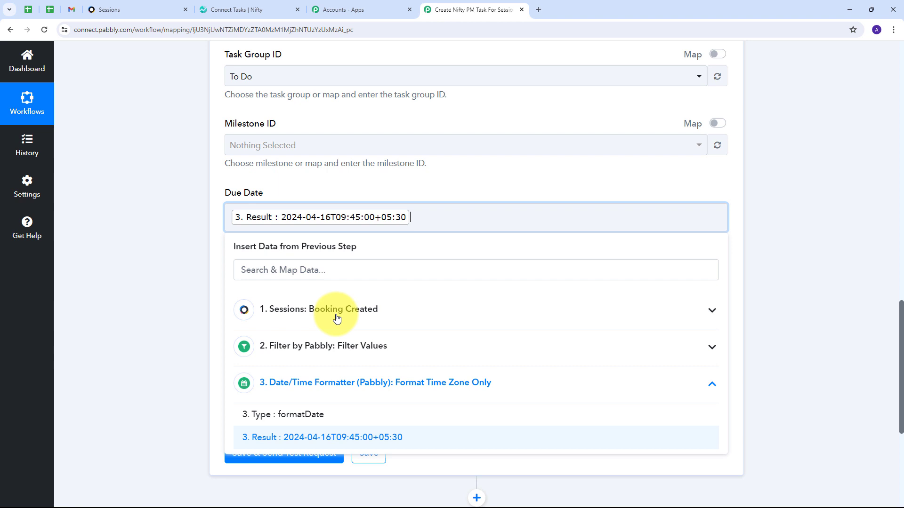
pyautogui.click(360, 195)
pyautogui.scroll(-1, 329, 292)
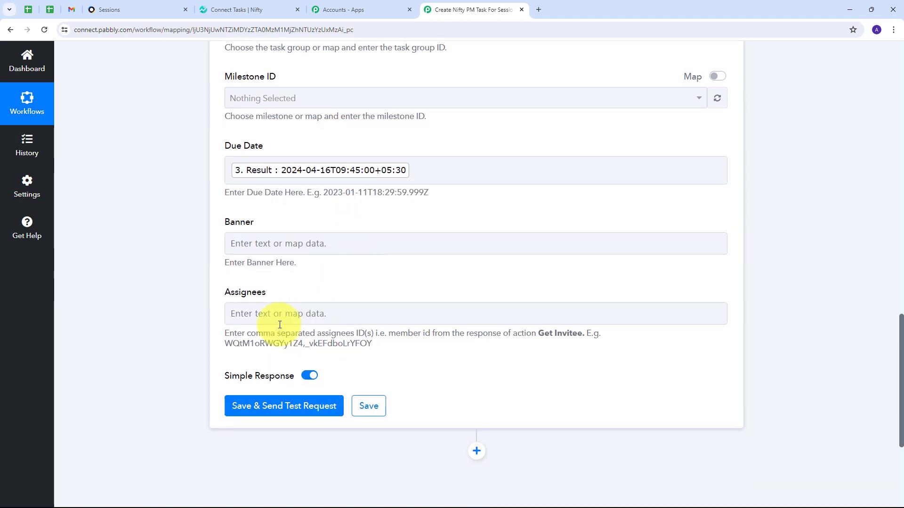
# Save and test the Nifty PM step, then check the Nifty task list for test task CON-16
pyautogui.click(280, 416)
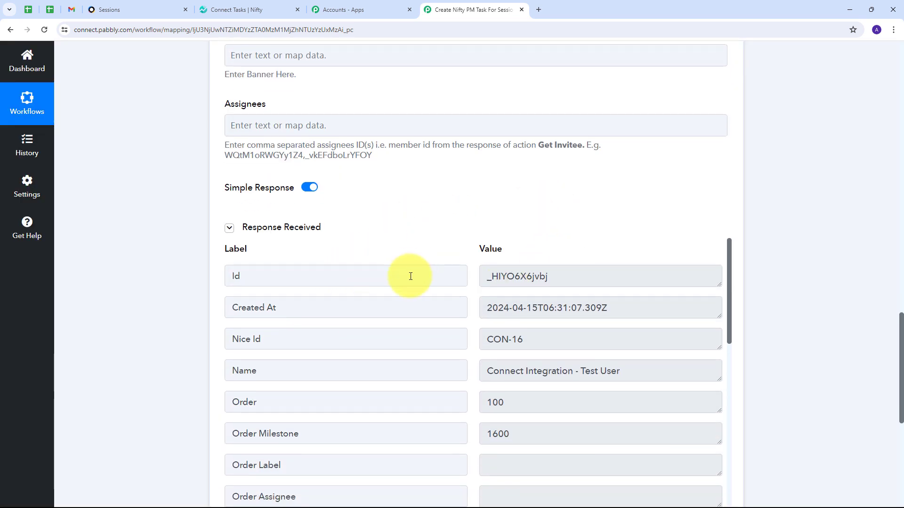
pyautogui.scroll(-1, 565, 245)
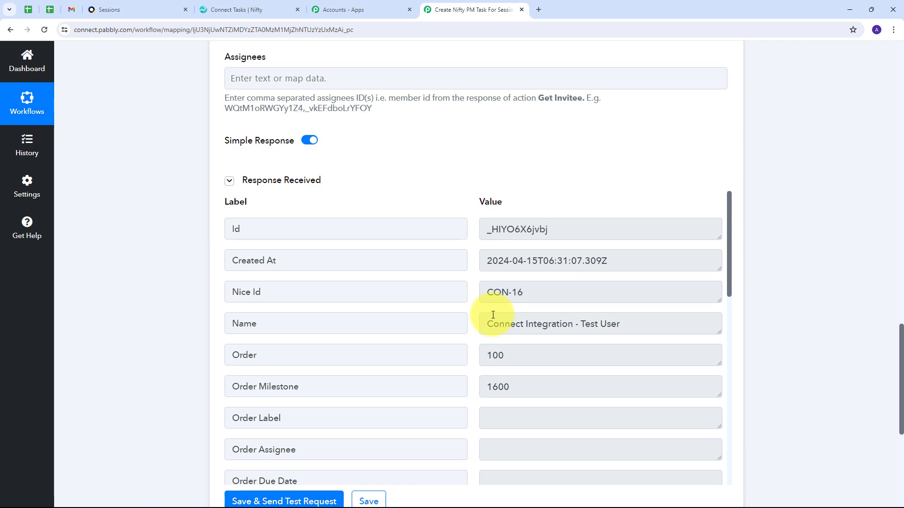
pyautogui.click(244, 10)
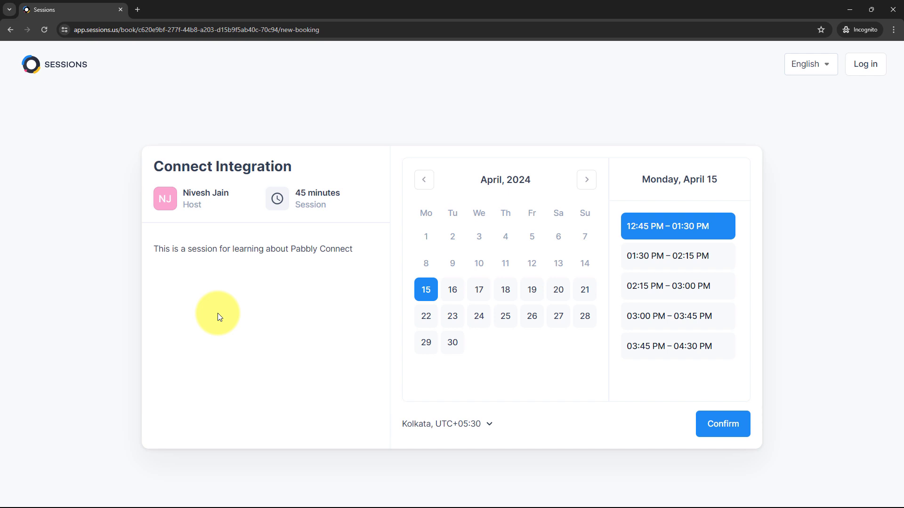
# Choose the Wednesday, April 17, 10:30–11:15 AM slot for the Connect Integration session
pyautogui.click(480, 290)
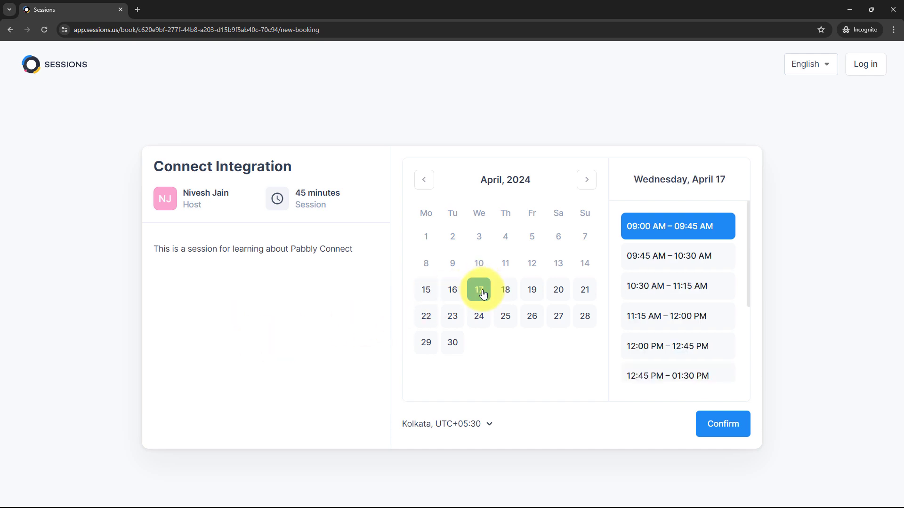
pyautogui.click(651, 295)
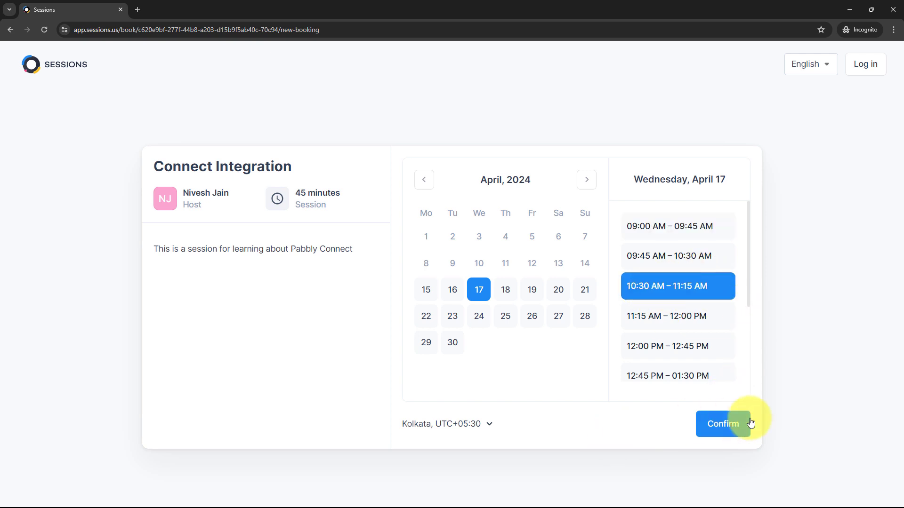
pyautogui.click(729, 425)
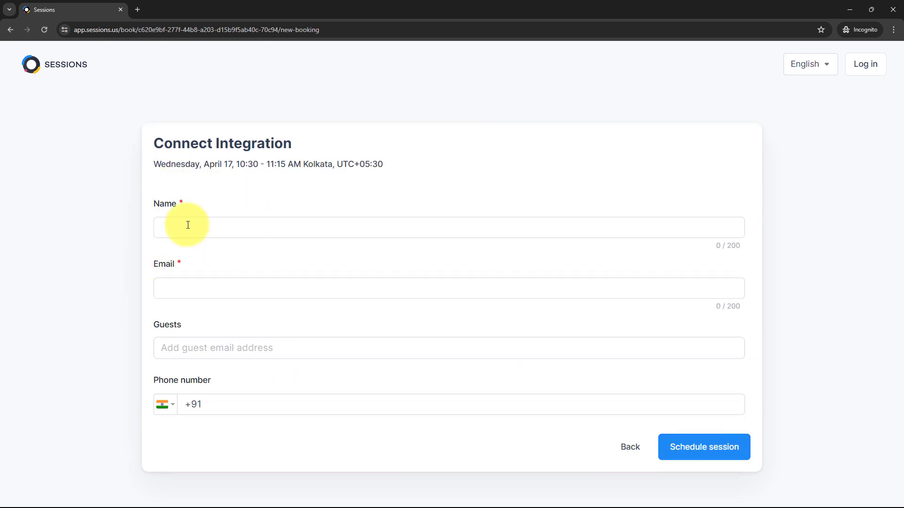
# Fill in the attendee's name, e-mail and phone number, then schedule the session
pyautogui.write('Demo User')
pyautogui.hotkey('ctrl', 'v')
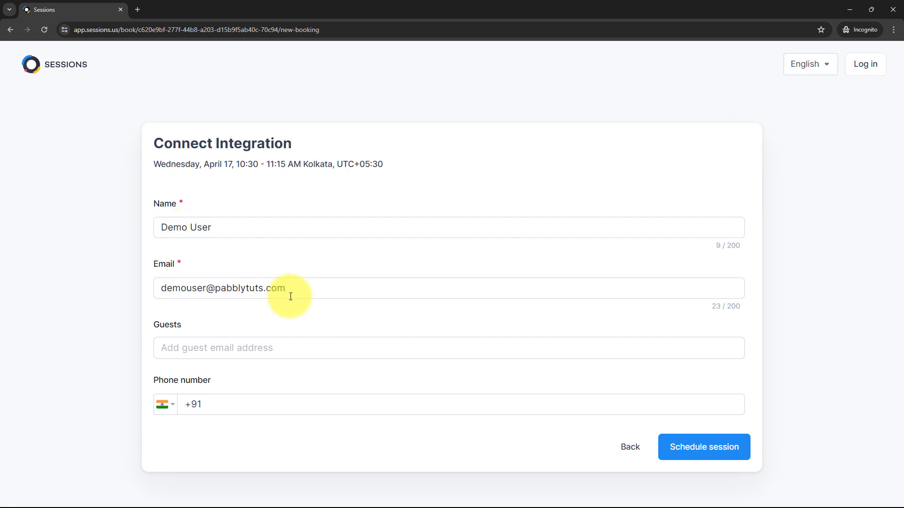
pyautogui.click(221, 405)
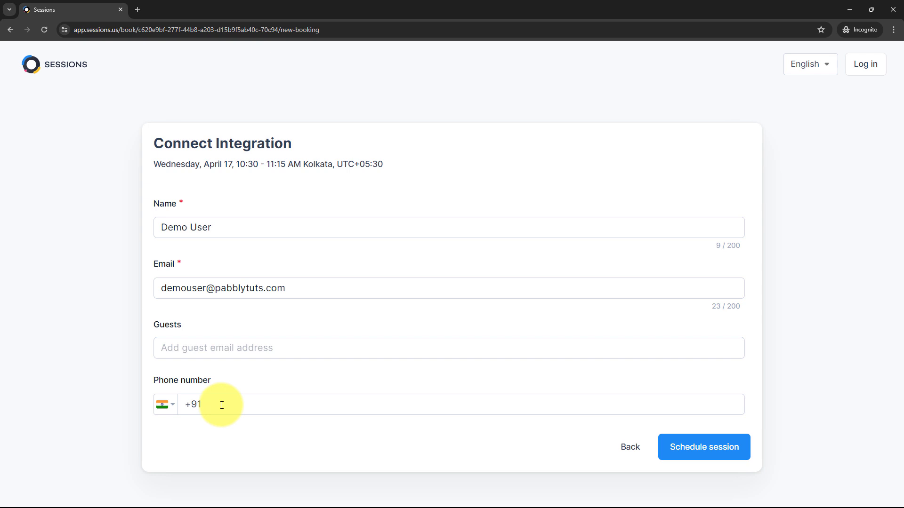
pyautogui.write('7474747474')
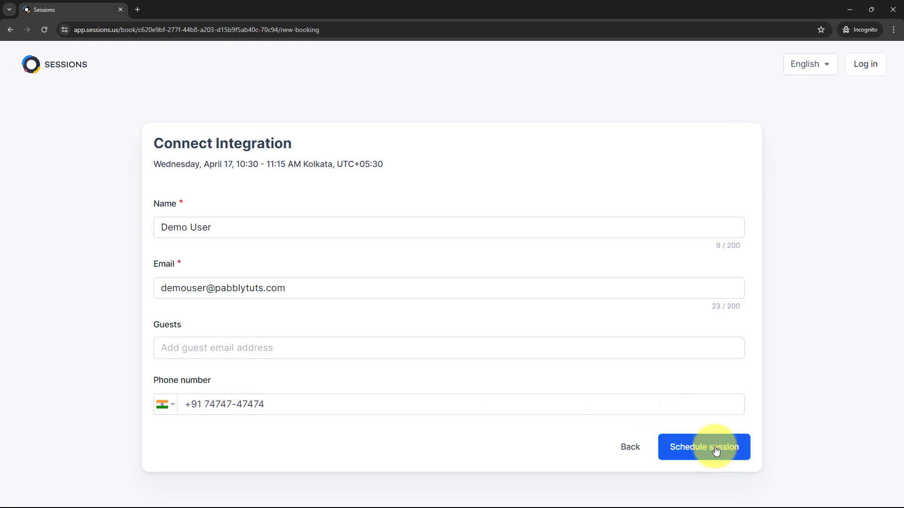
pyautogui.click(716, 451)
# Review the booking confirmation and find new task CON-17, due Apr 17, 11:15AM, in Nifty
pyautogui.scroll(-1, 381, 178)
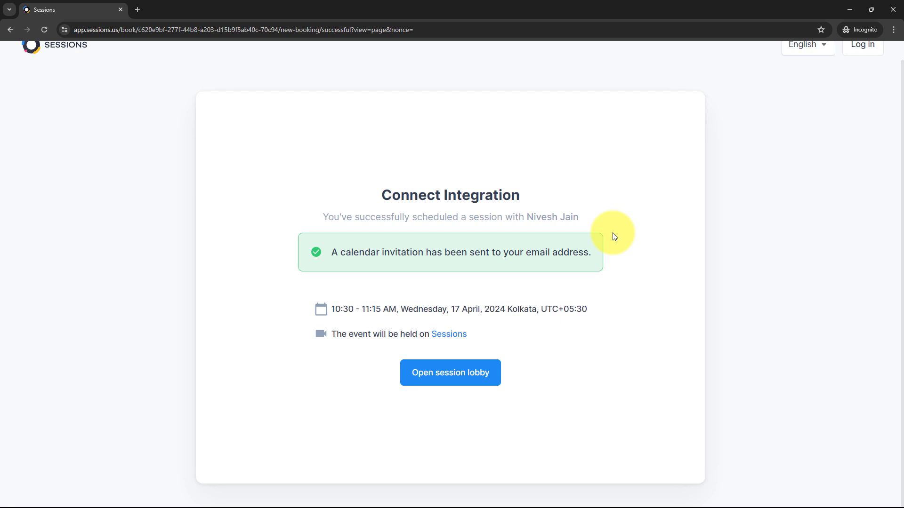
pyautogui.hotkey('alt', 'Tab')
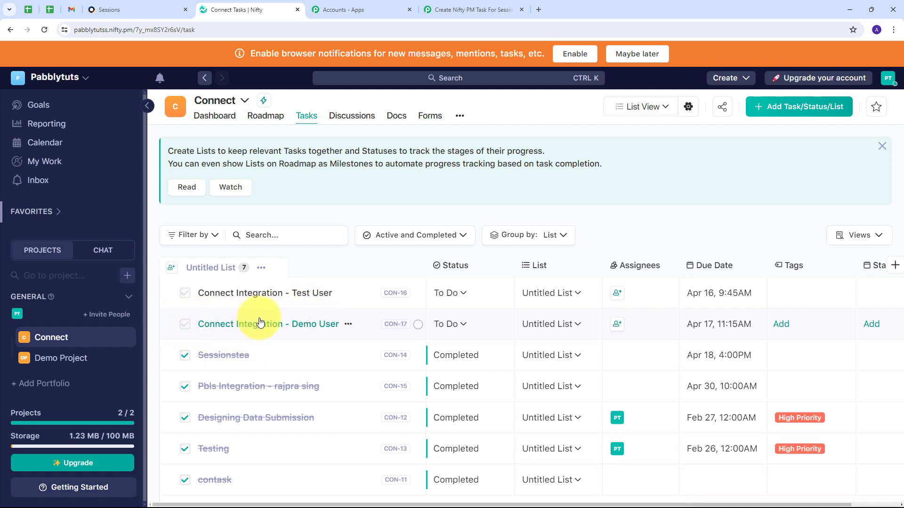
# Check CON-17's details show due Apr 17, 2024, 11:15AM, then return to the Pabbly workflow
pyautogui.click(314, 324)
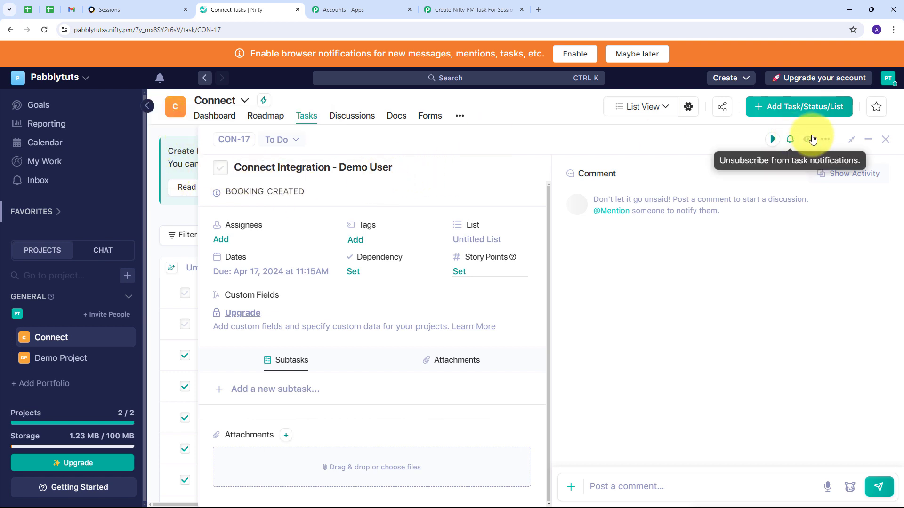
pyautogui.click(885, 139)
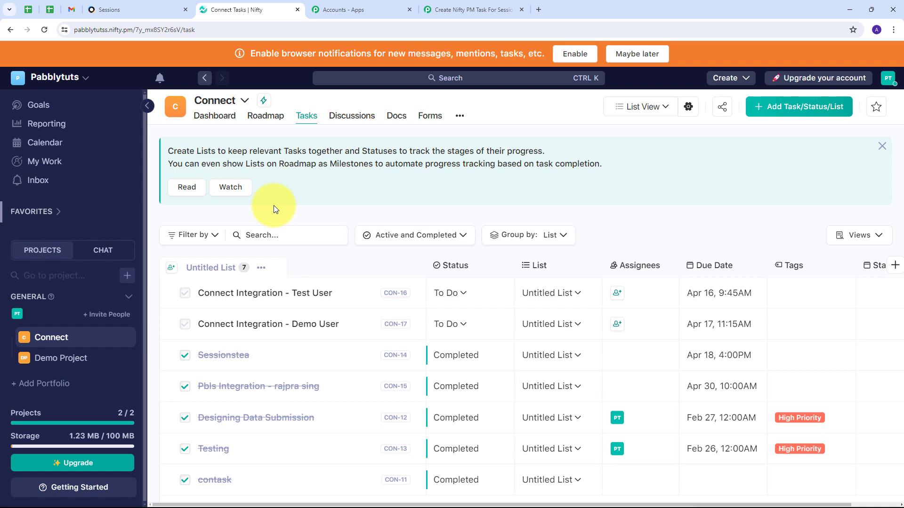
pyautogui.click(471, 10)
pyautogui.scroll(20, 560, 179)
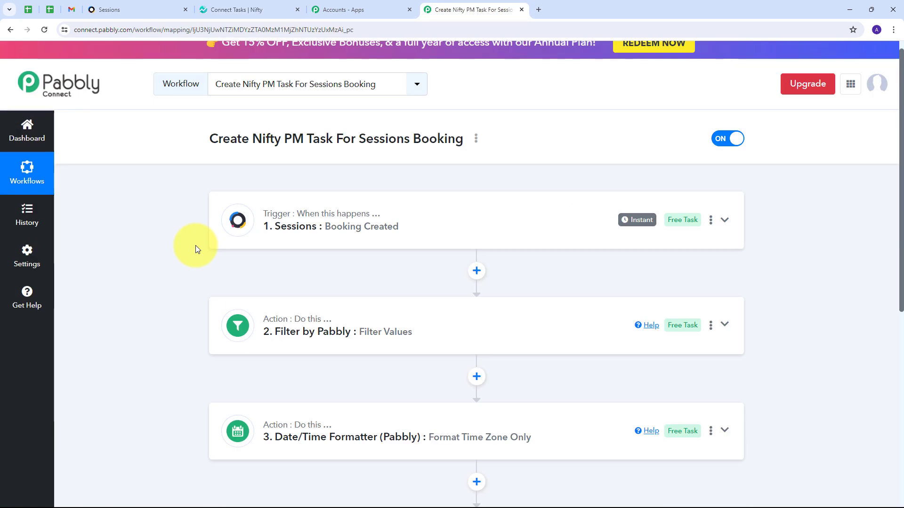
pyautogui.scroll(-1, 196, 245)
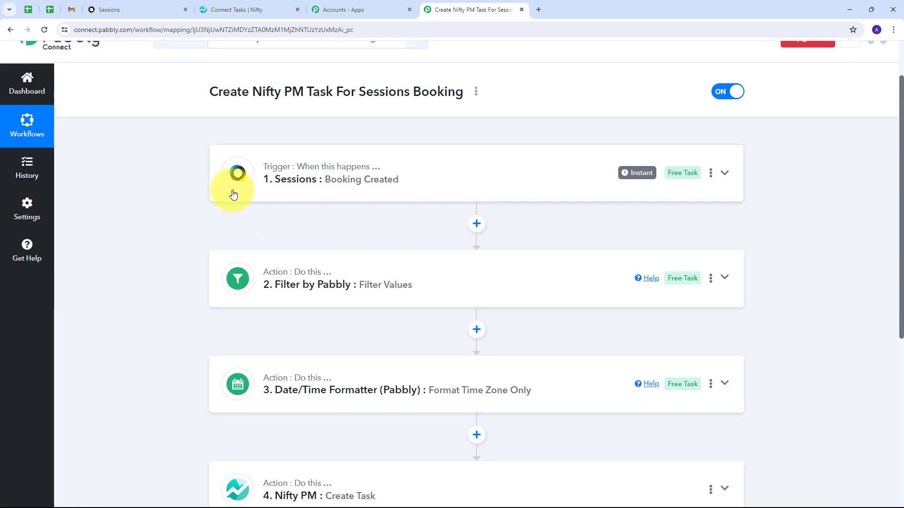
pyautogui.scroll(-1, 125, 388)
pyautogui.scroll(1, 161, 347)
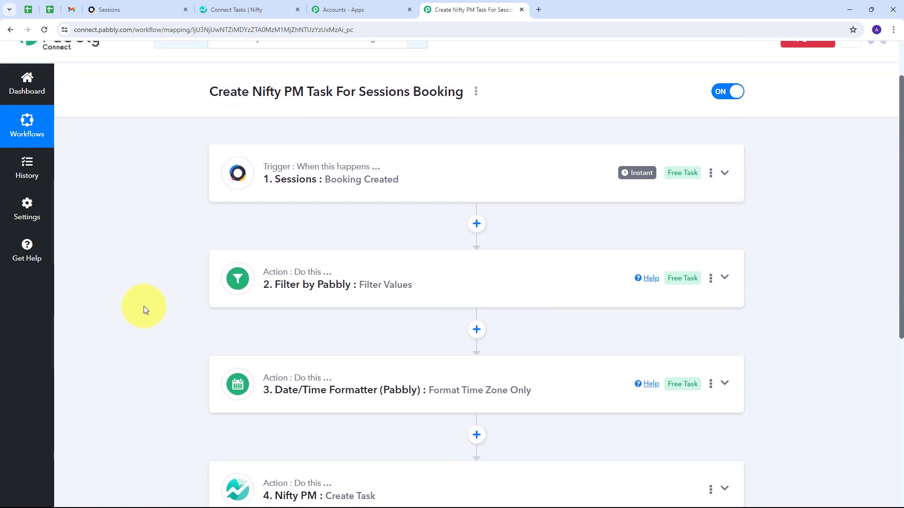
pyautogui.scroll(1, 144, 307)
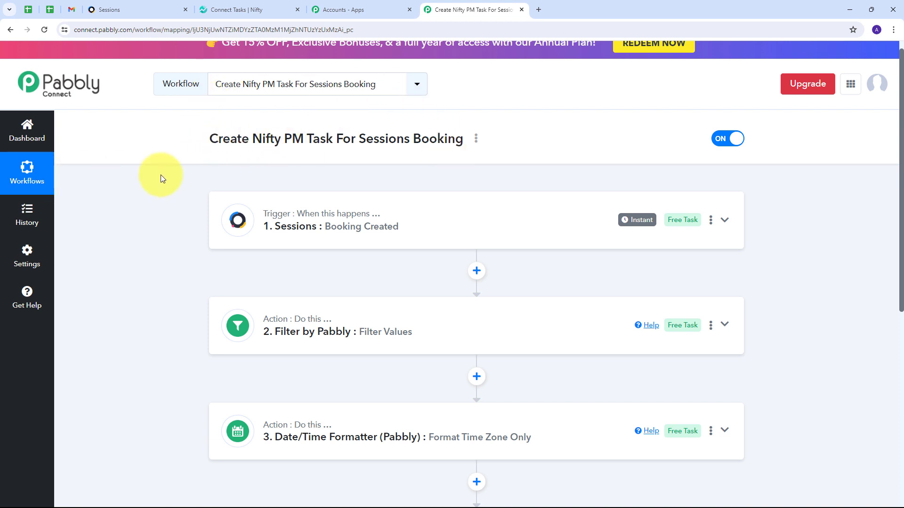
pyautogui.scroll(-2, 170, 197)
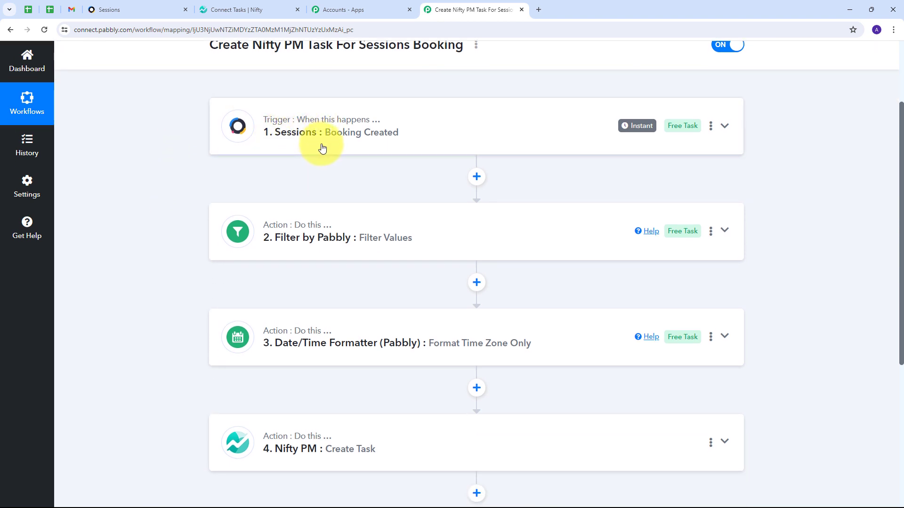
pyautogui.scroll(-1, 183, 162)
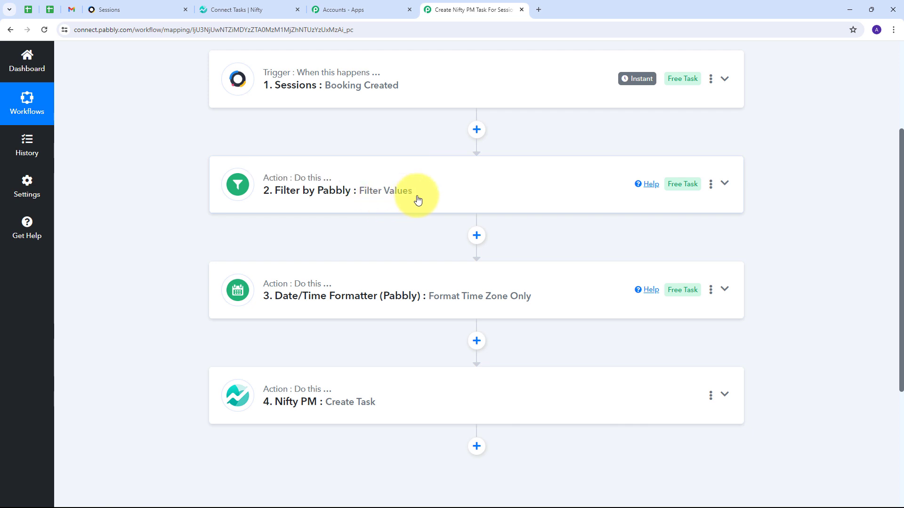
pyautogui.scroll(-1, 214, 226)
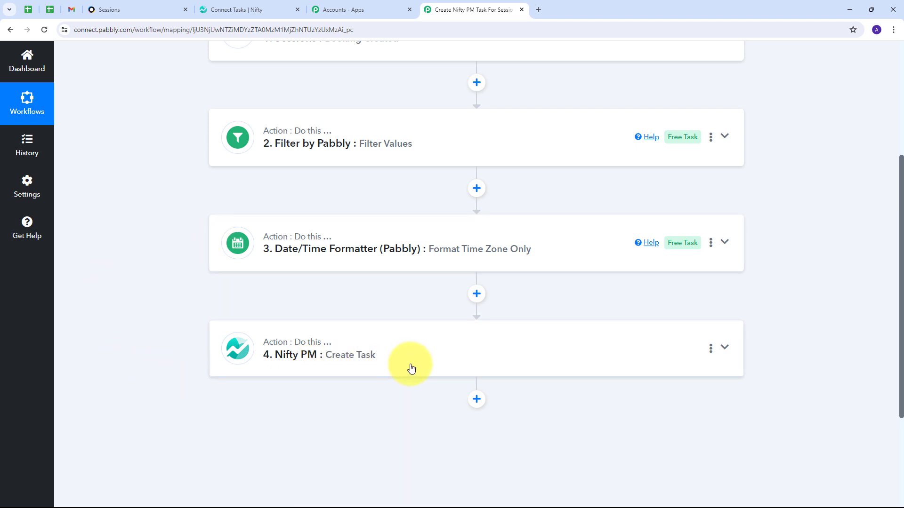
pyautogui.scroll(5, 248, 296)
pyautogui.scroll(-3, 170, 263)
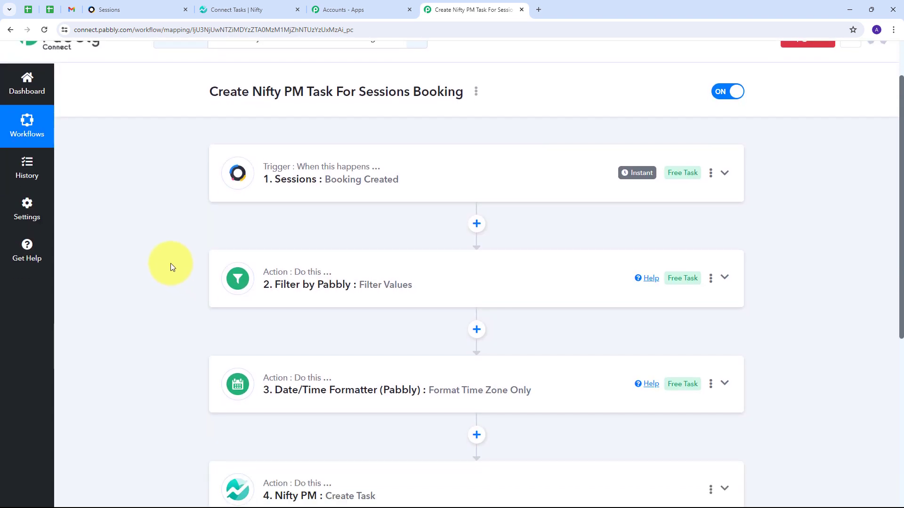